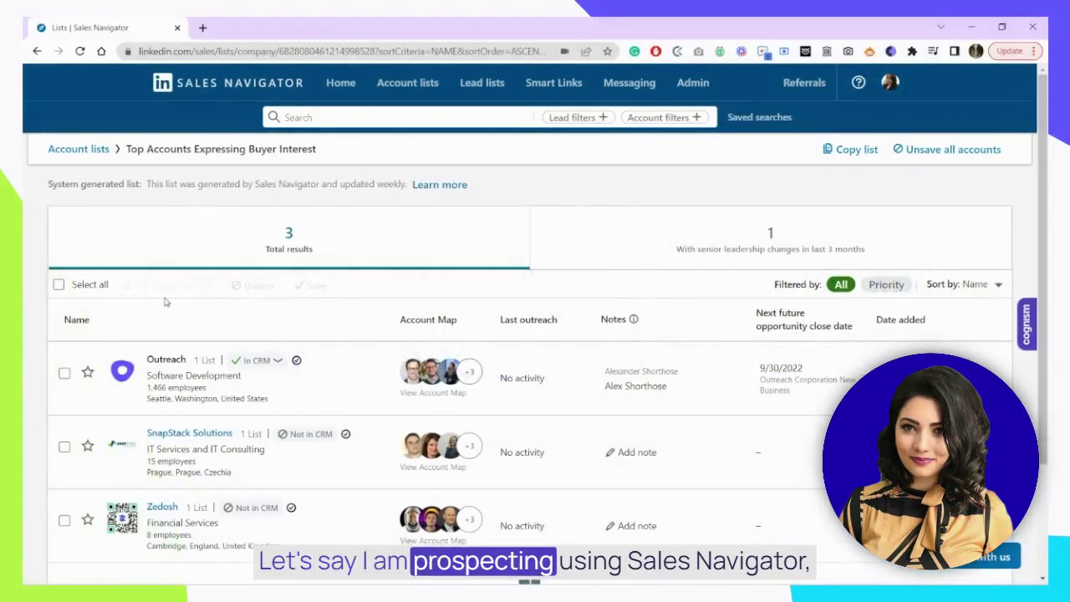
# - Open Outreach's company page and list its decision makers as leads, limited to North America
pyautogui.click(167, 361)
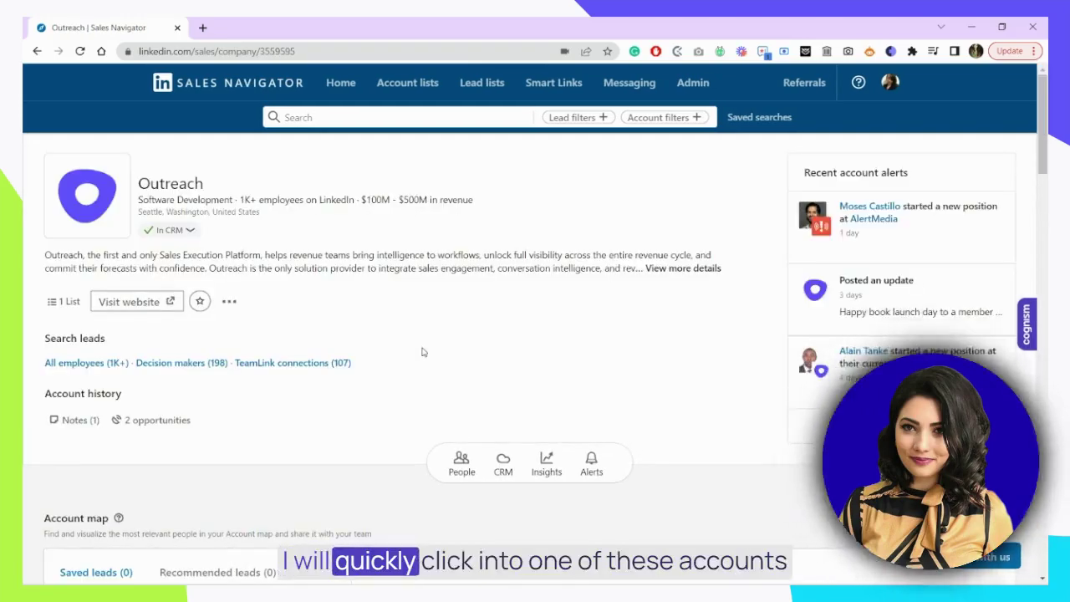
pyautogui.click(186, 365)
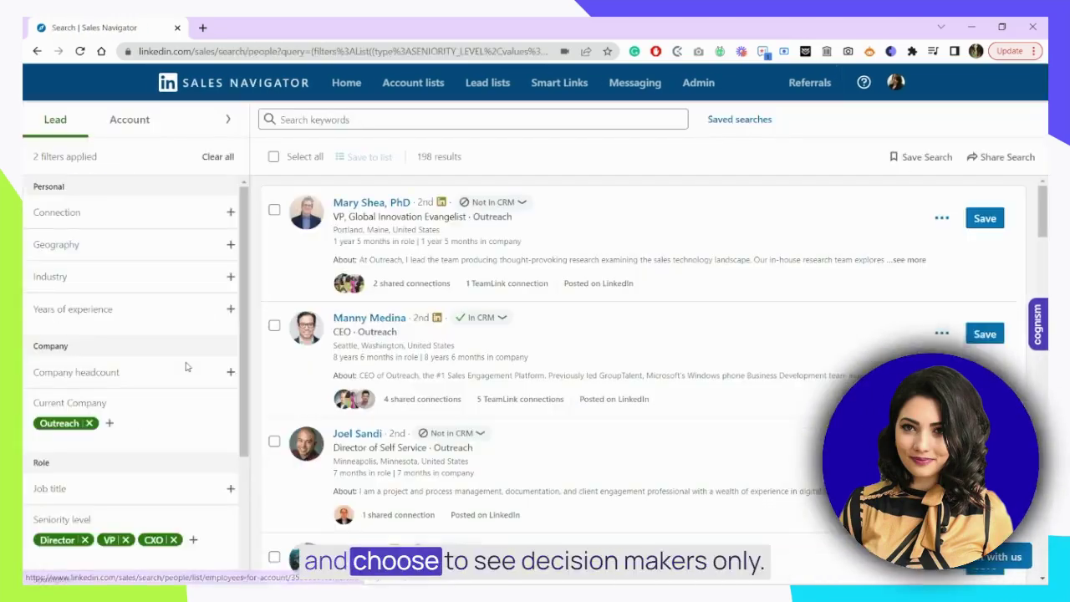
pyautogui.click(155, 249)
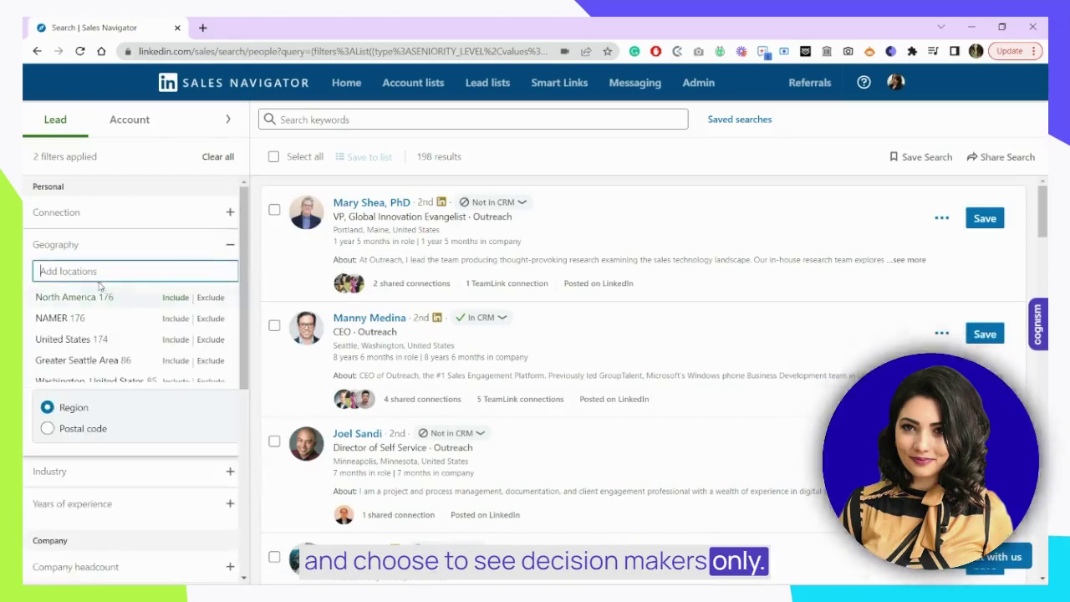
pyautogui.click(93, 298)
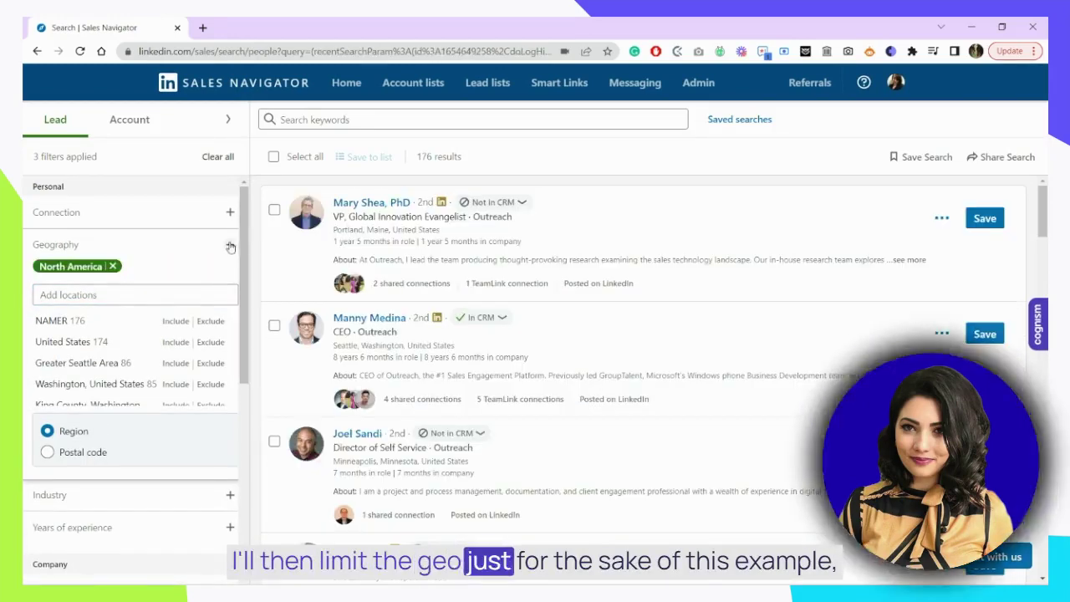
pyautogui.click(230, 246)
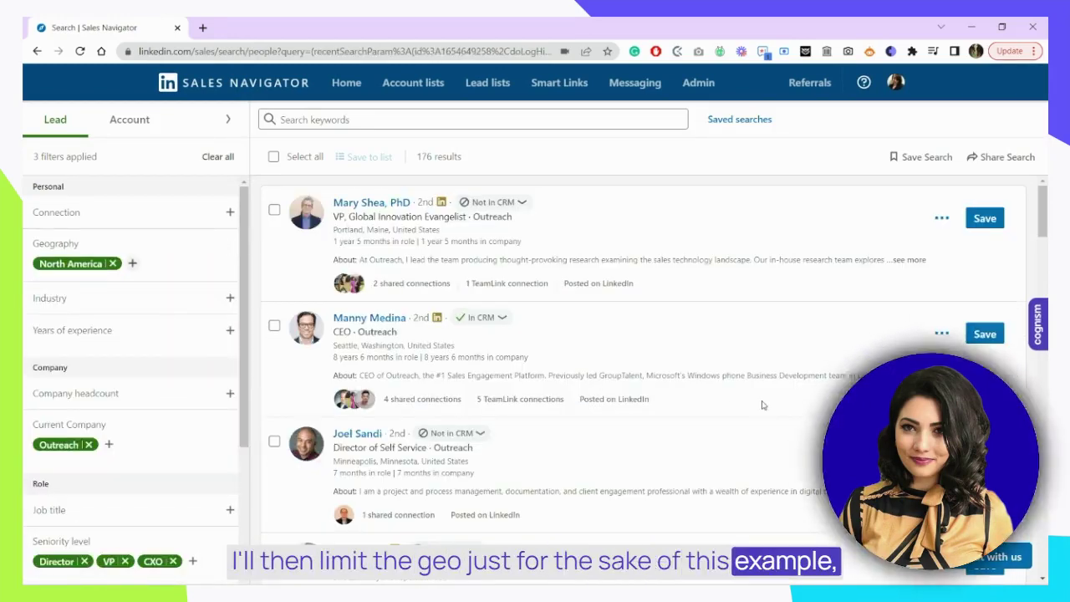
# - Browse the 176 North America leads and move on to page 2 of the results
pyautogui.scroll(-15, 761, 405)
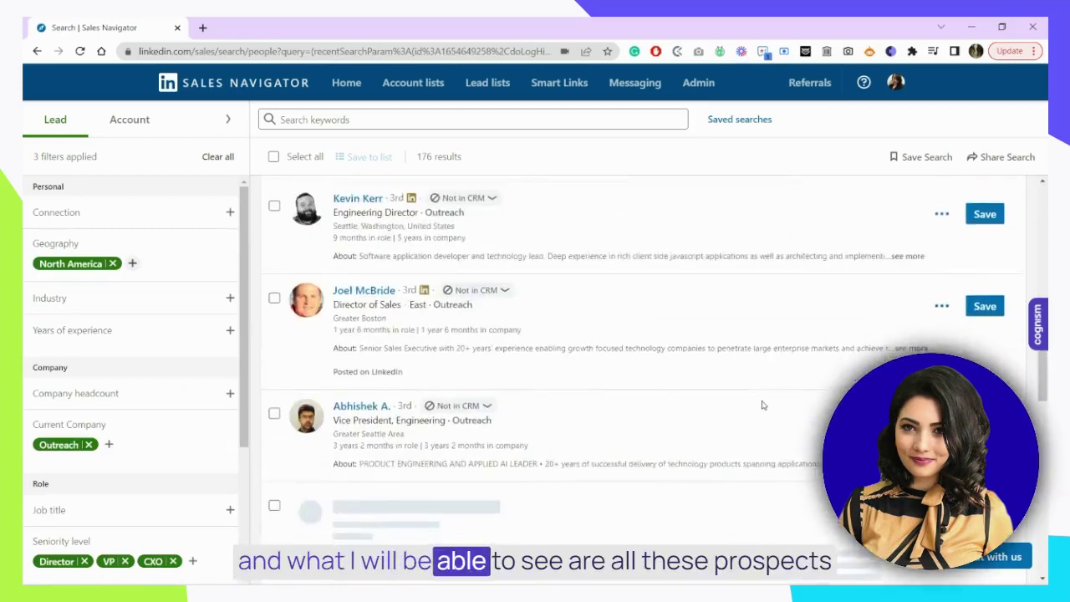
pyautogui.scroll(-15, 762, 405)
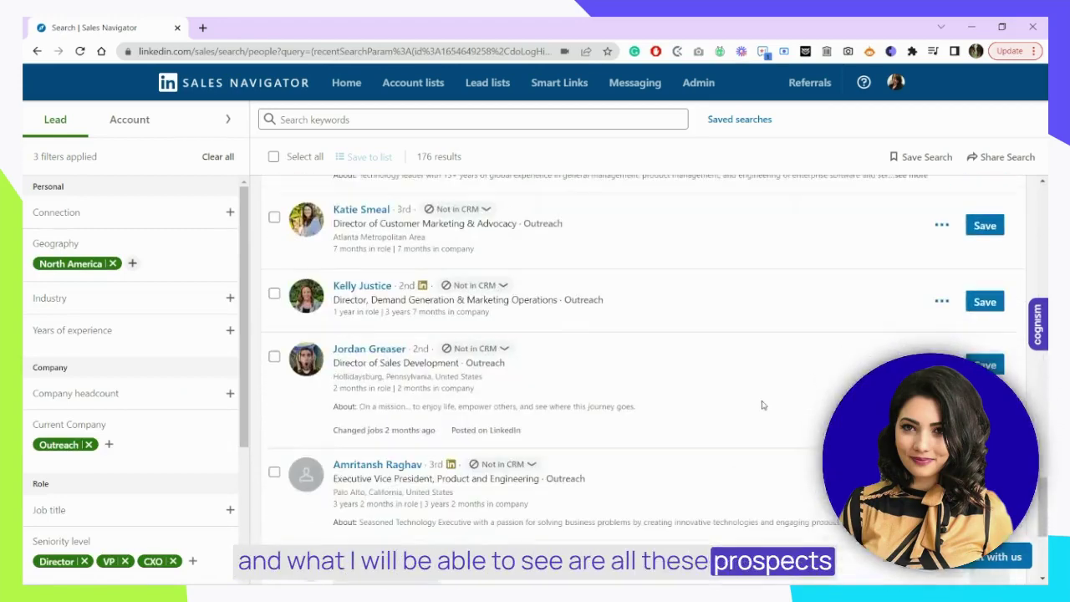
pyautogui.scroll(-3, 762, 406)
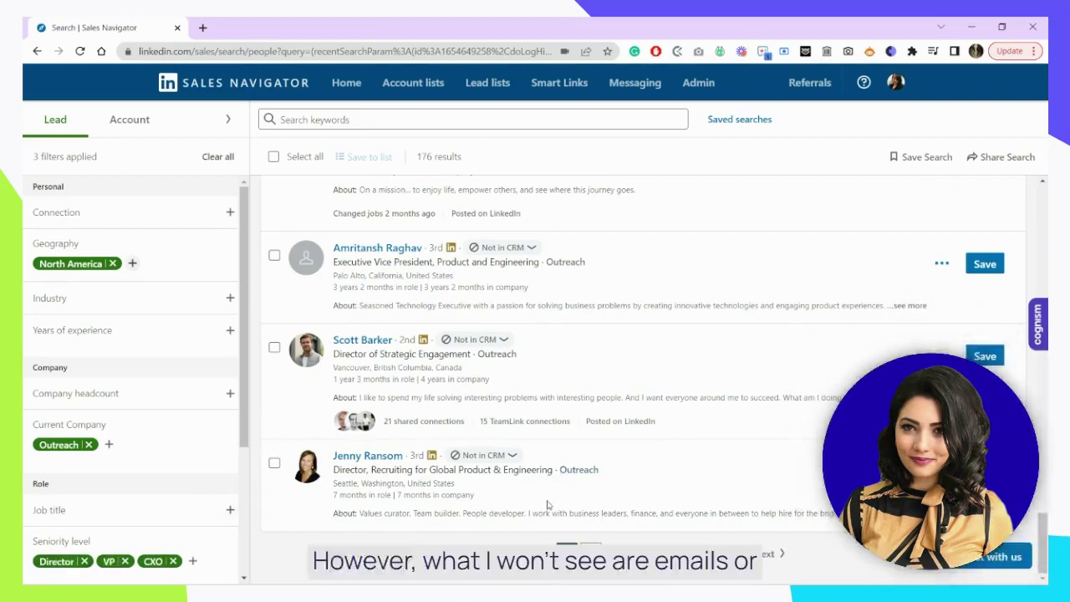
pyautogui.click(768, 554)
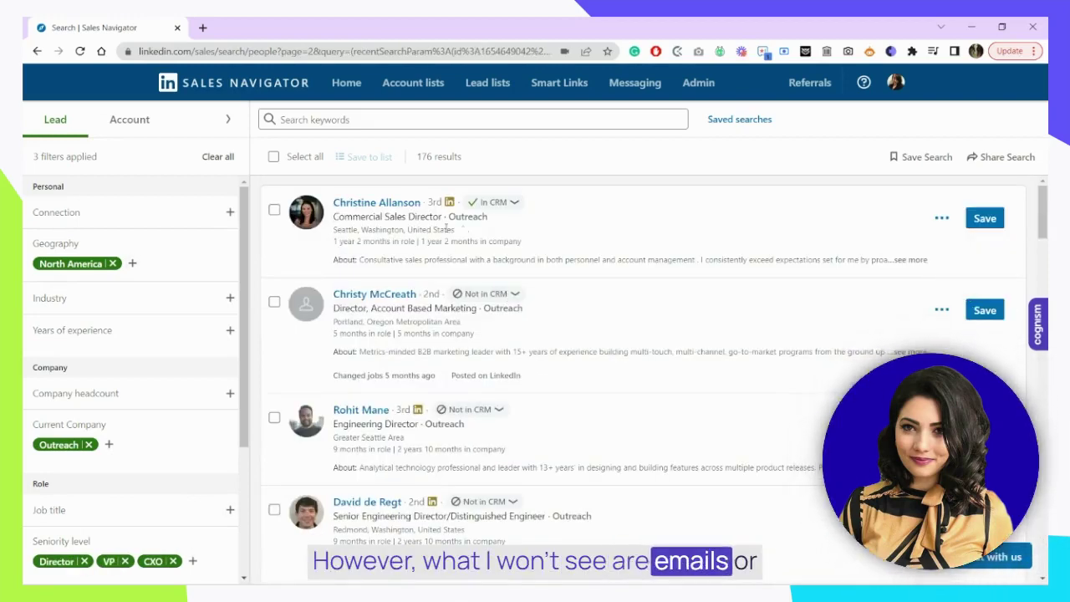
pyautogui.scroll(-3, 657, 408)
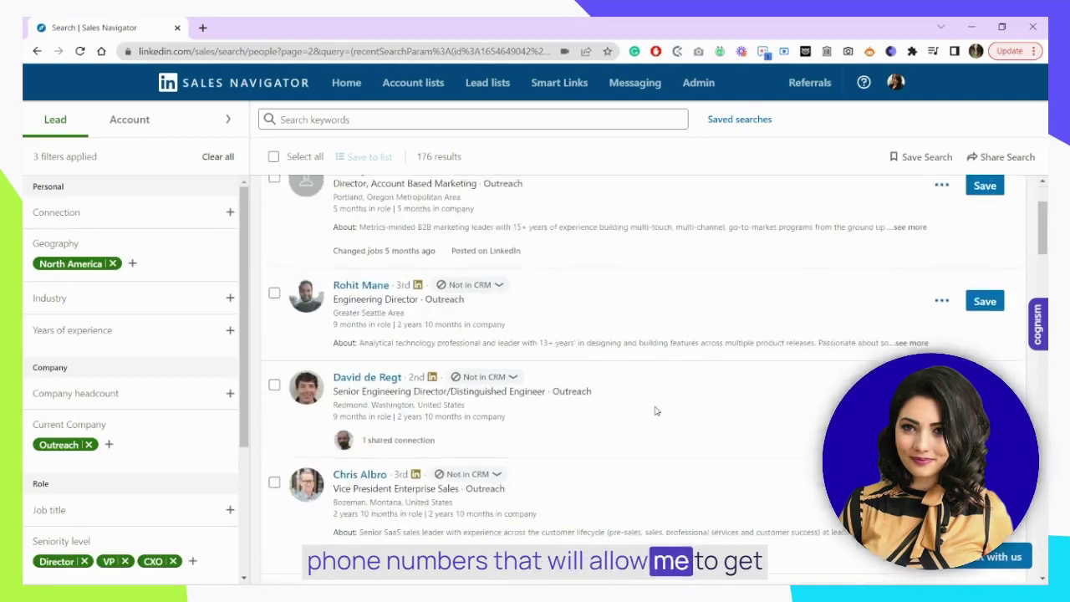
pyautogui.scroll(-1, 656, 410)
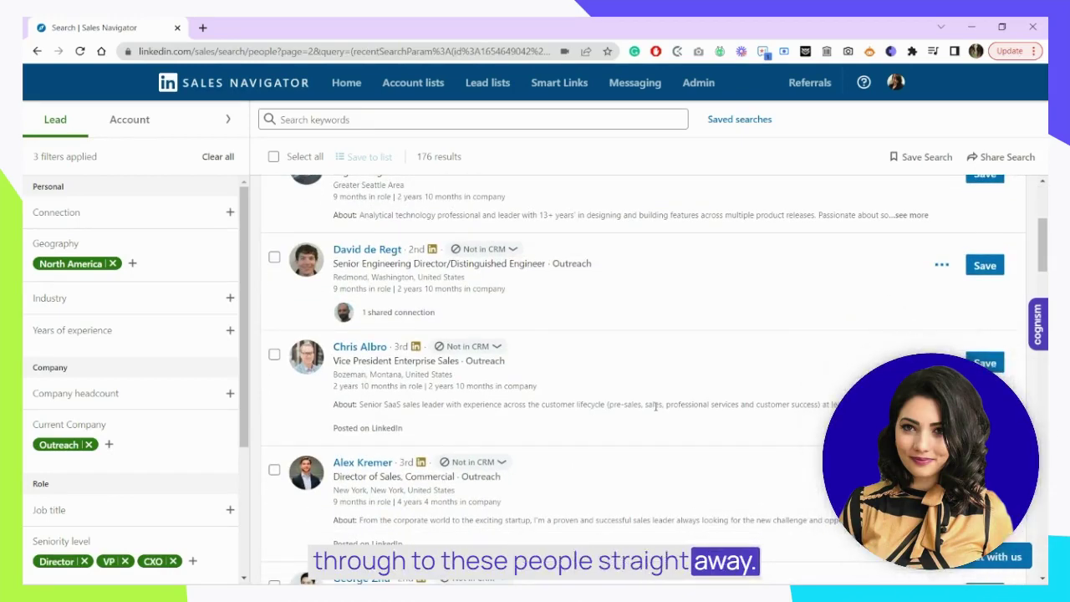
pyautogui.scroll(-3, 656, 406)
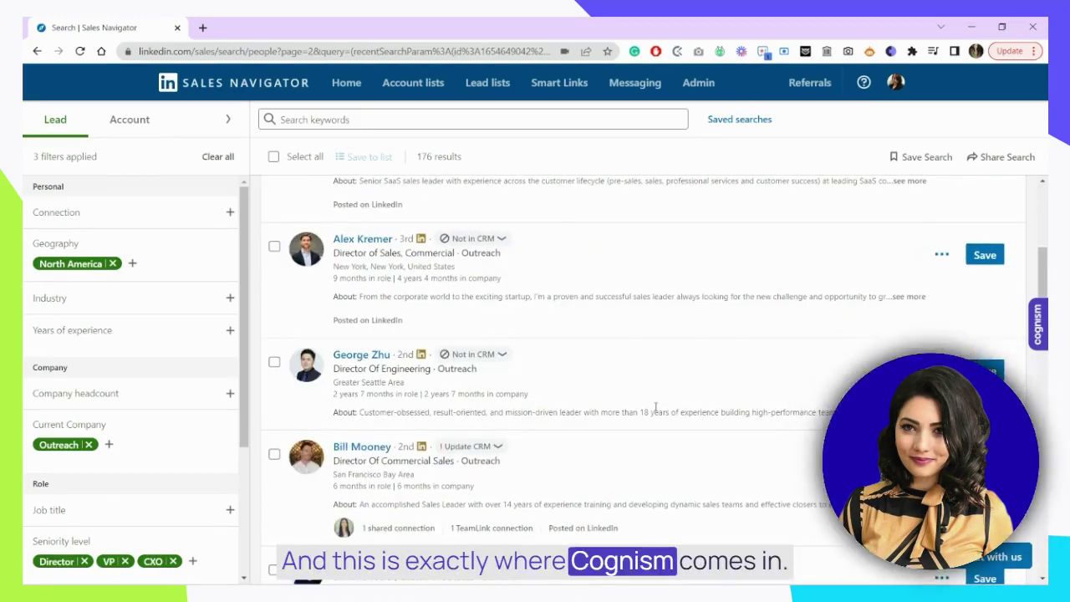
# - Open Cognism data for the 24 leads, toggle the Mobile (15) filter, and check the first contact's DNC mobile
pyautogui.click(1036, 326)
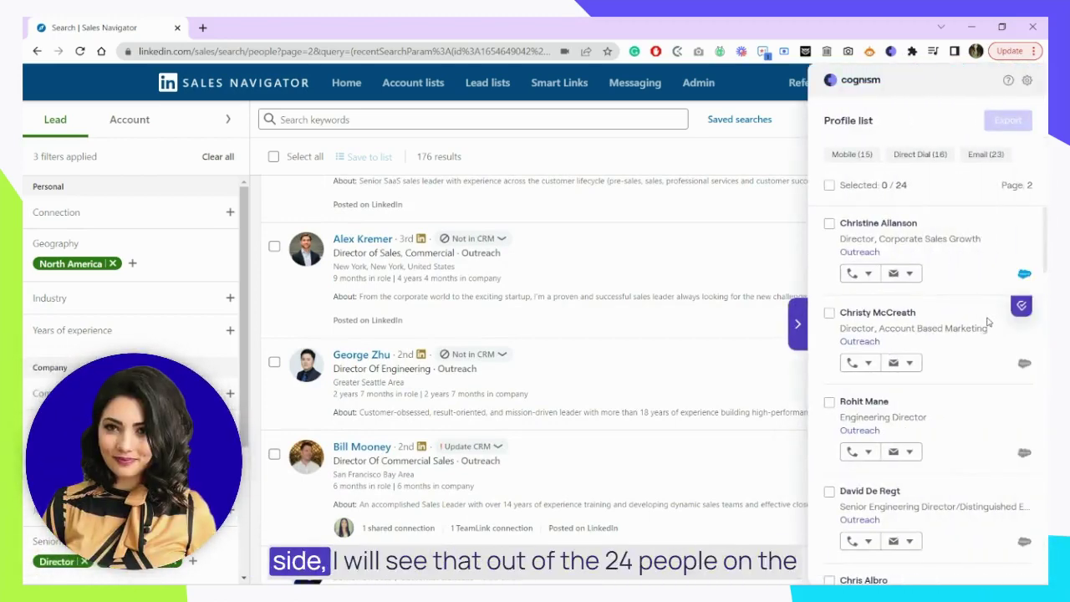
pyautogui.scroll(-10, 627, 443)
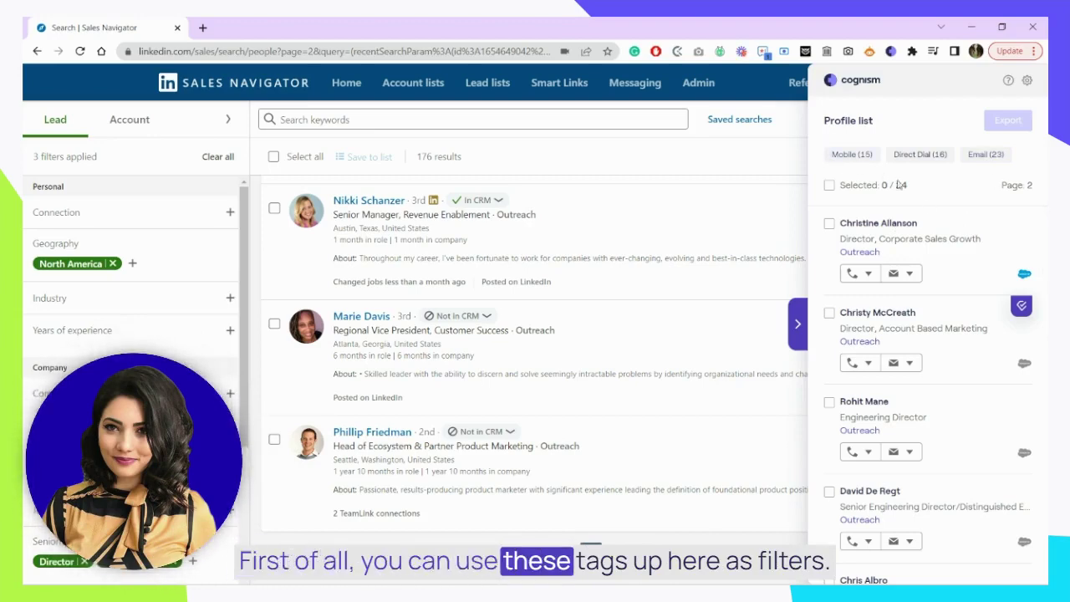
pyautogui.click(855, 155)
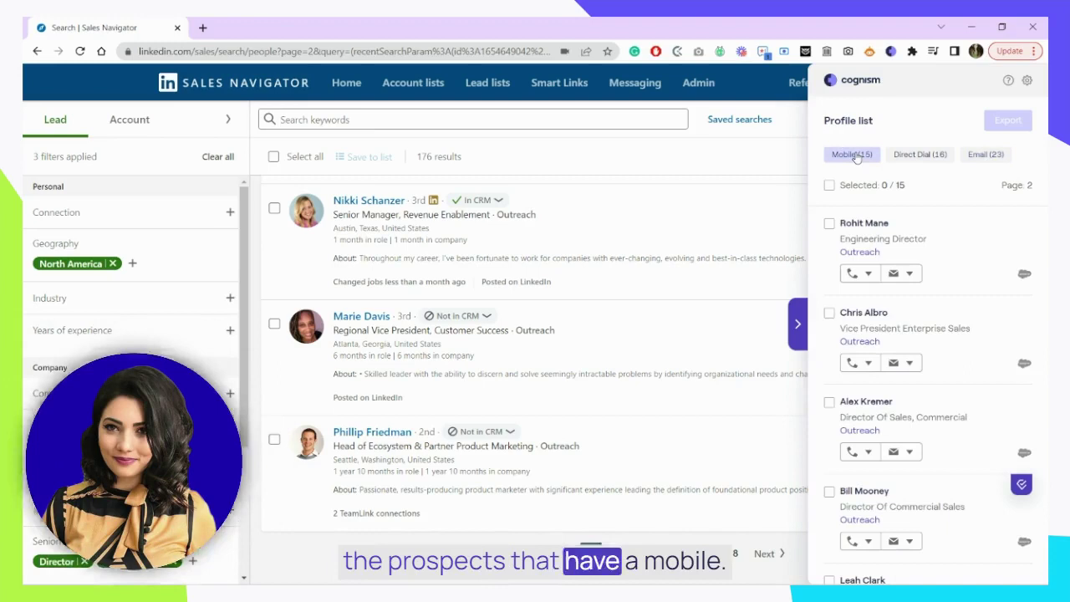
pyautogui.click(854, 156)
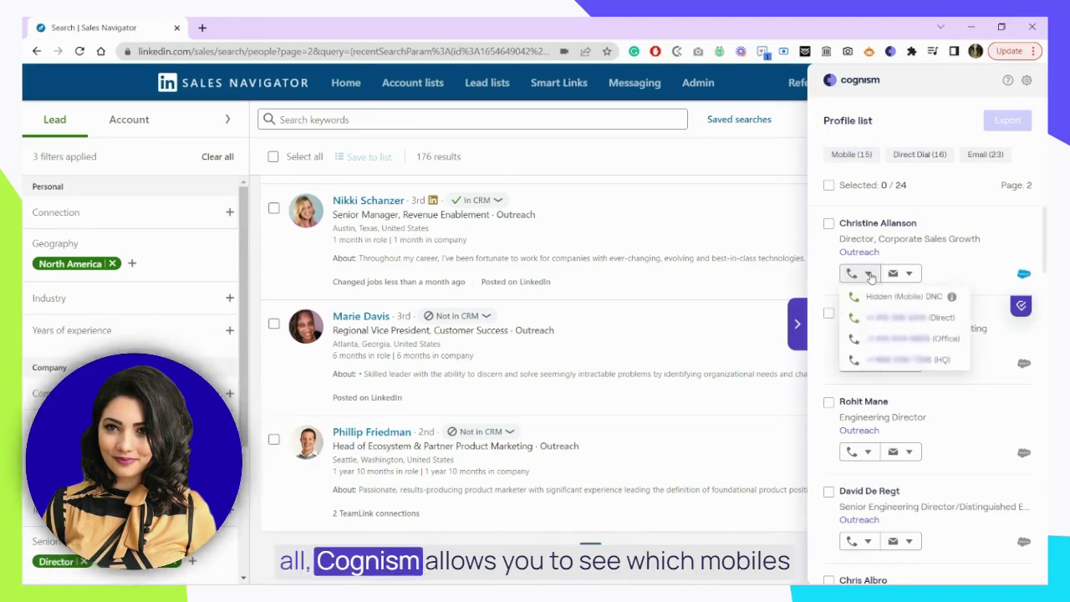
pyautogui.moveTo(951, 300)
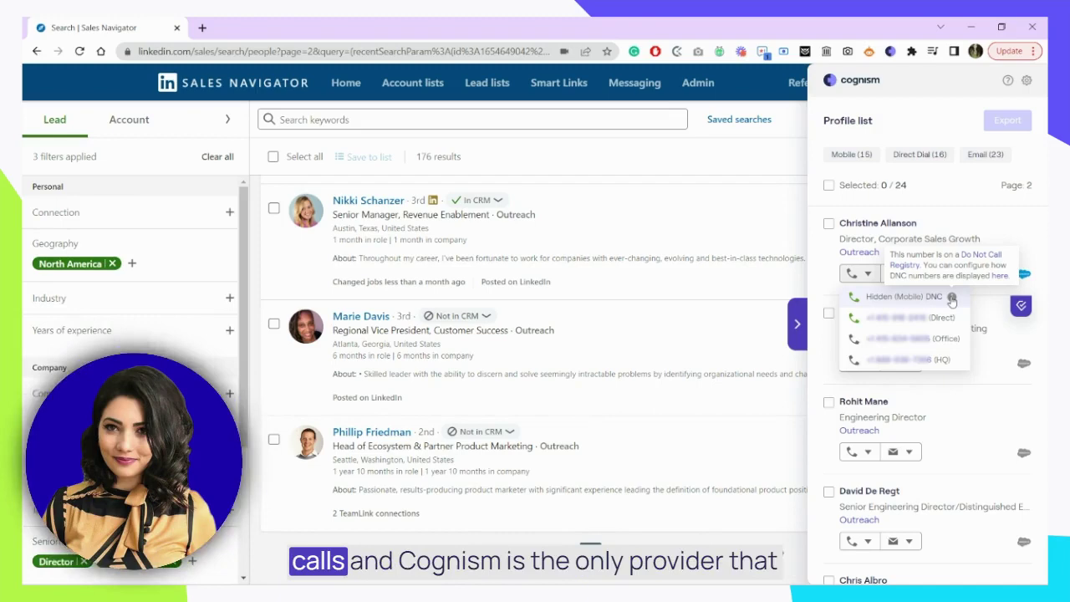
pyautogui.click(967, 238)
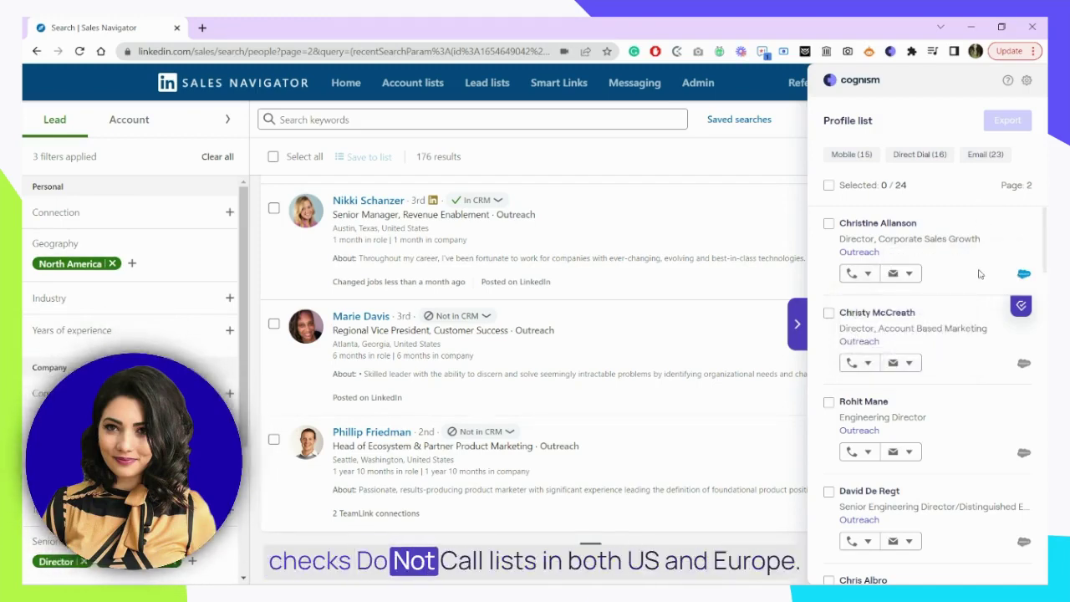
pyautogui.scroll(-1, 980, 272)
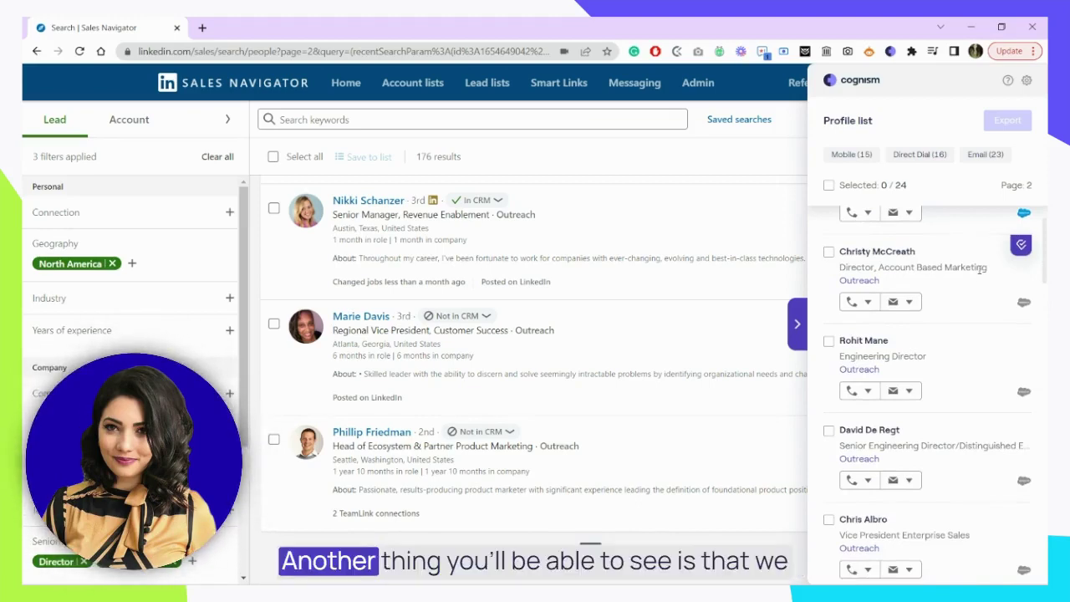
pyautogui.scroll(-3, 987, 373)
pyautogui.scroll(-3, 986, 373)
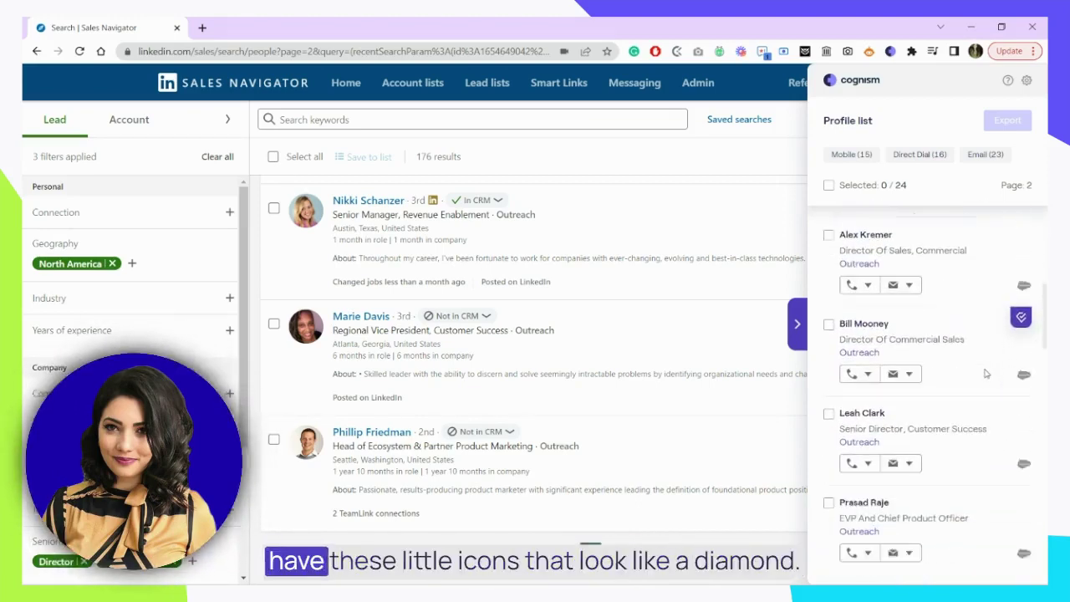
pyautogui.moveTo(1024, 305)
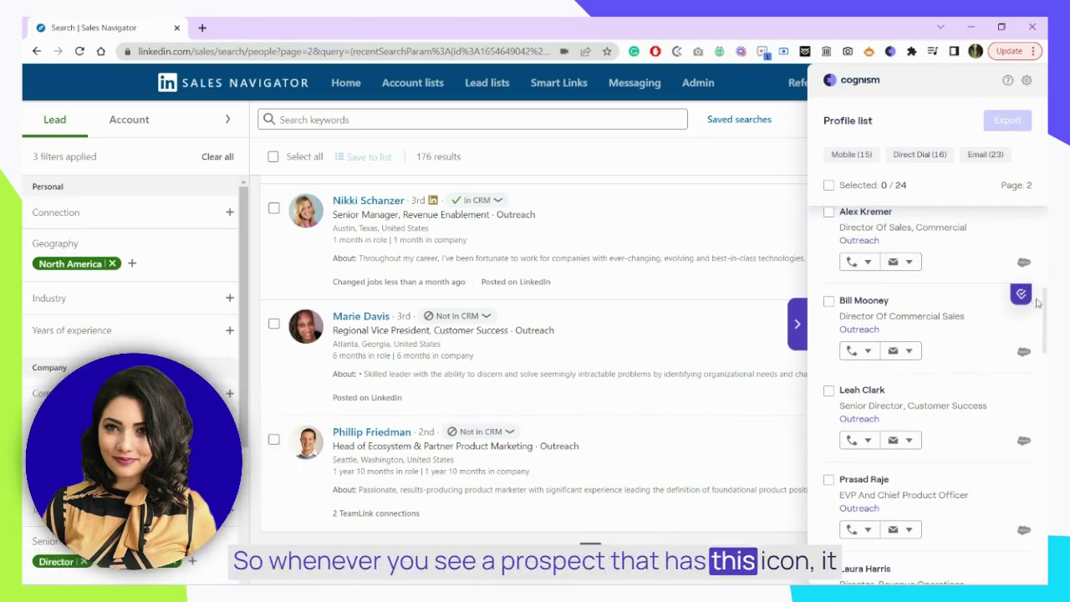
pyautogui.click(867, 354)
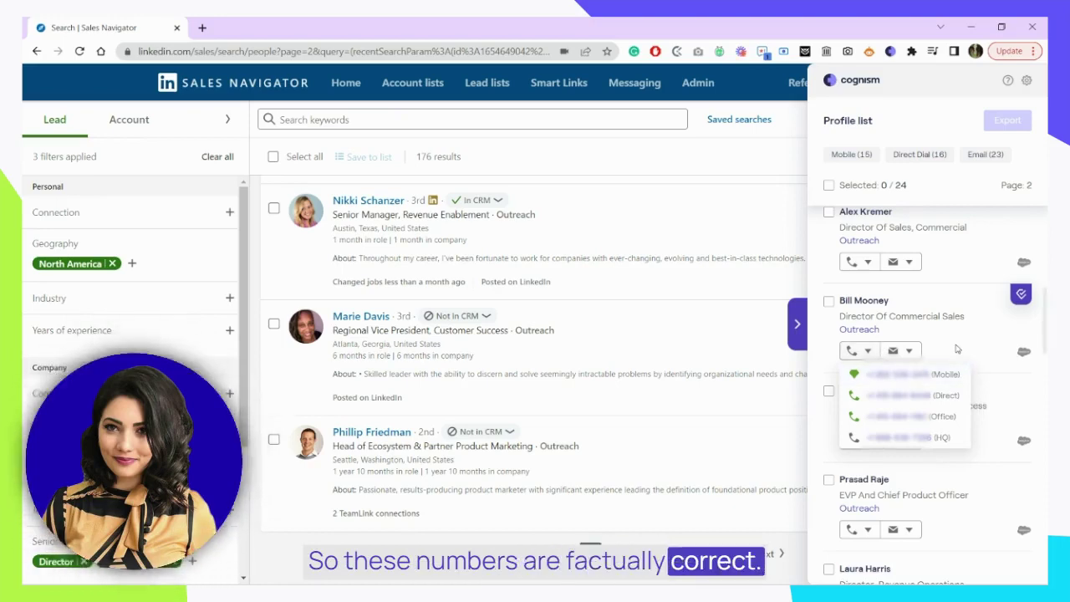
pyautogui.click(957, 350)
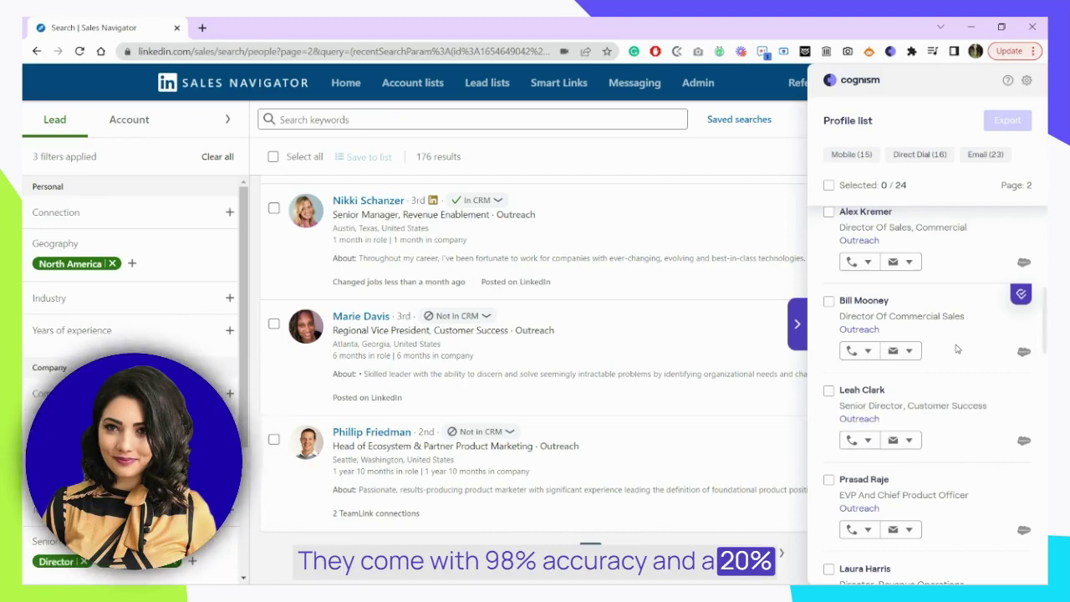
pyautogui.scroll(-3, 957, 349)
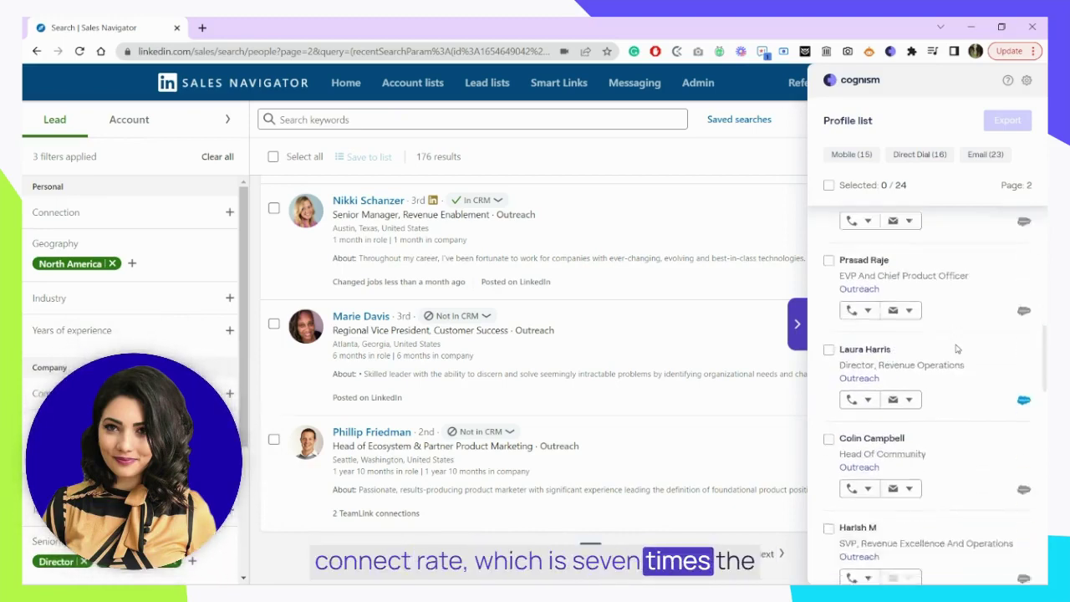
pyautogui.scroll(-3, 957, 349)
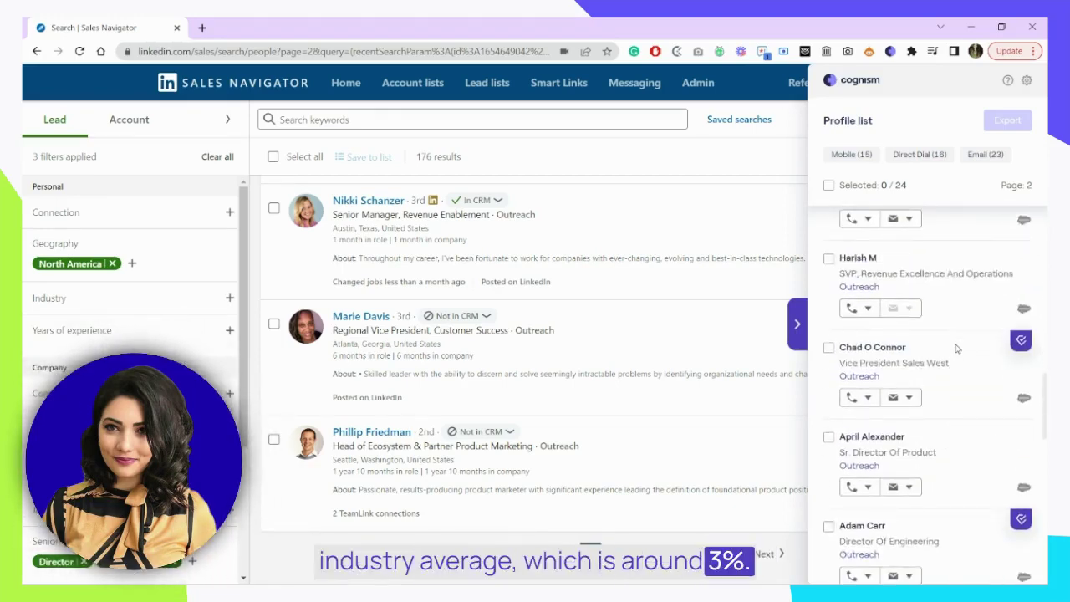
pyautogui.scroll(-1, 964, 391)
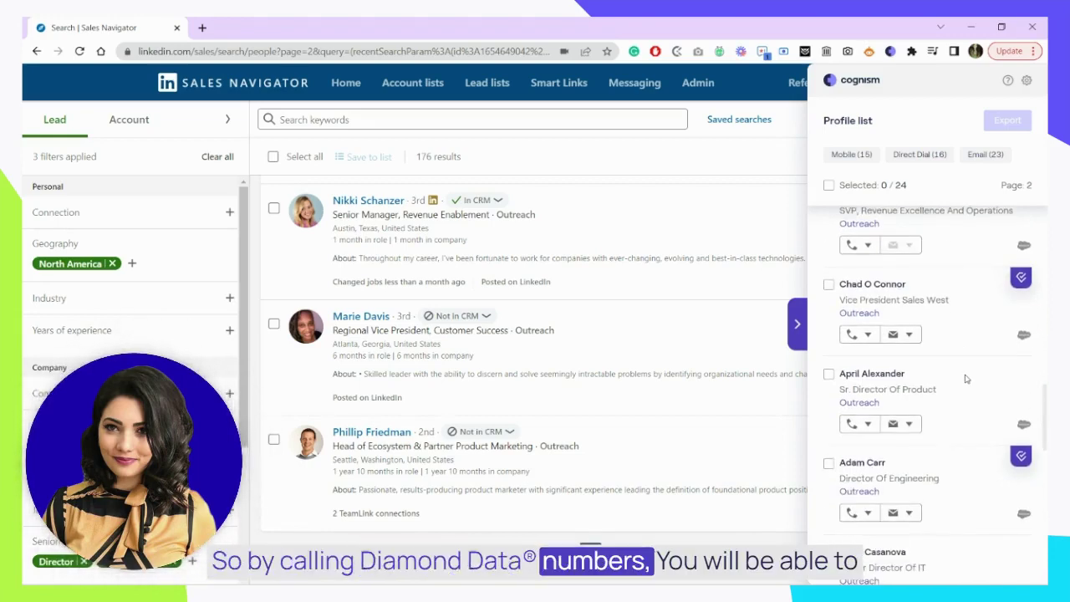
pyautogui.scroll(-1, 983, 335)
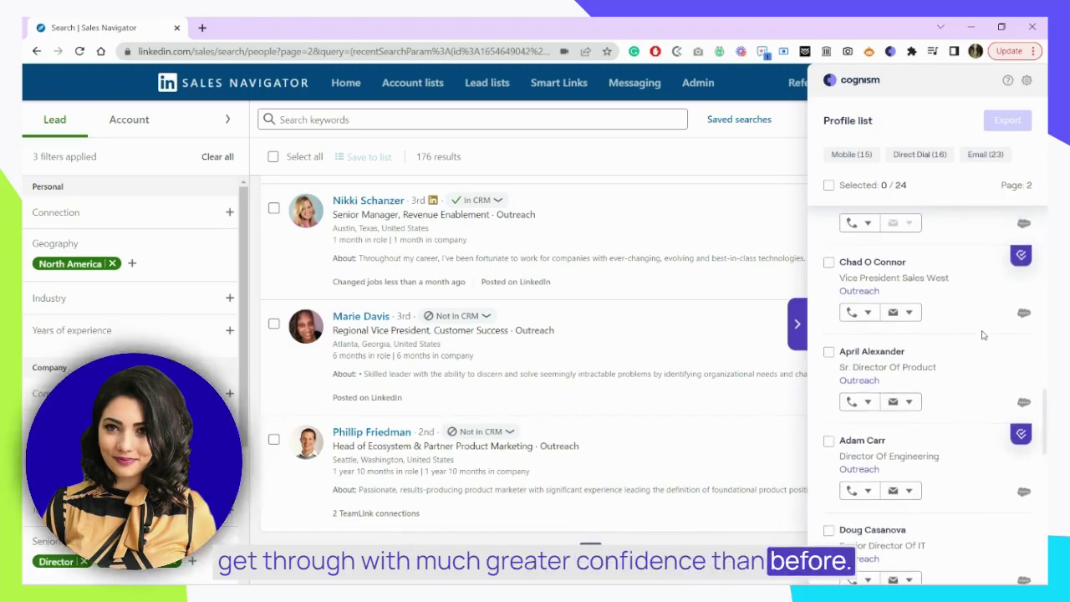
pyautogui.scroll(4, 988, 376)
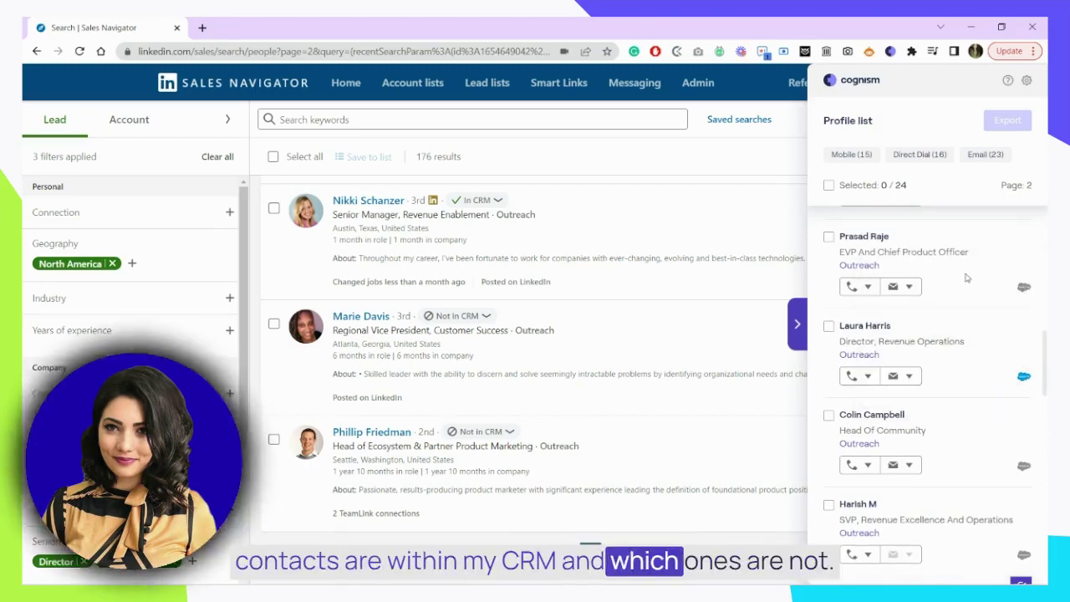
pyautogui.scroll(2, 966, 276)
pyautogui.scroll(6, 966, 277)
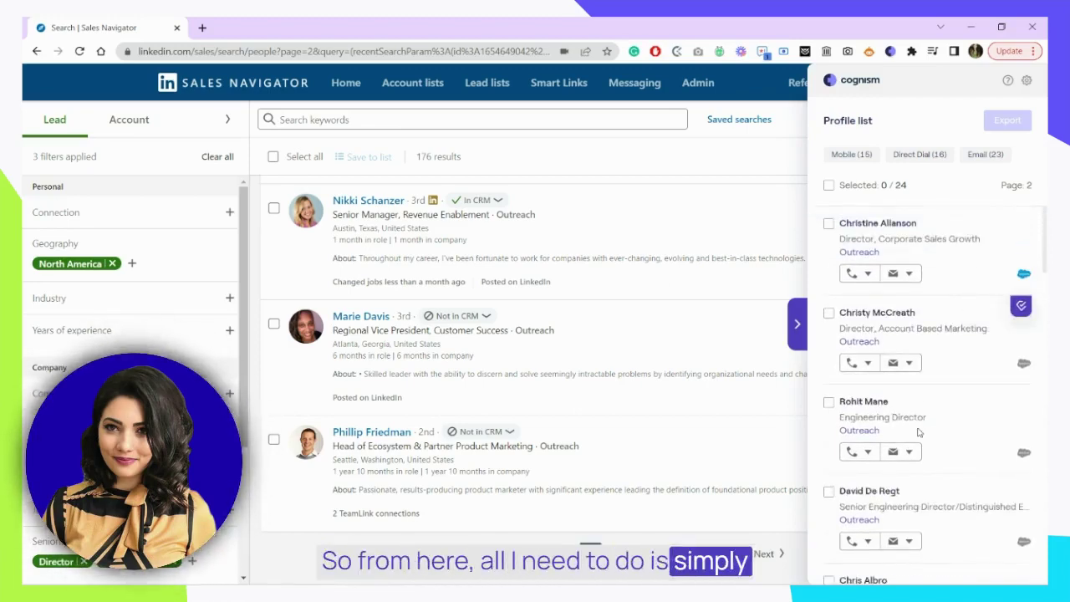
# - Tick four contacts, including the ABM director, Commercial Sales director and VP Sales West, for 4/24 selected
pyautogui.scroll(-2, 836, 243)
pyautogui.click(829, 211)
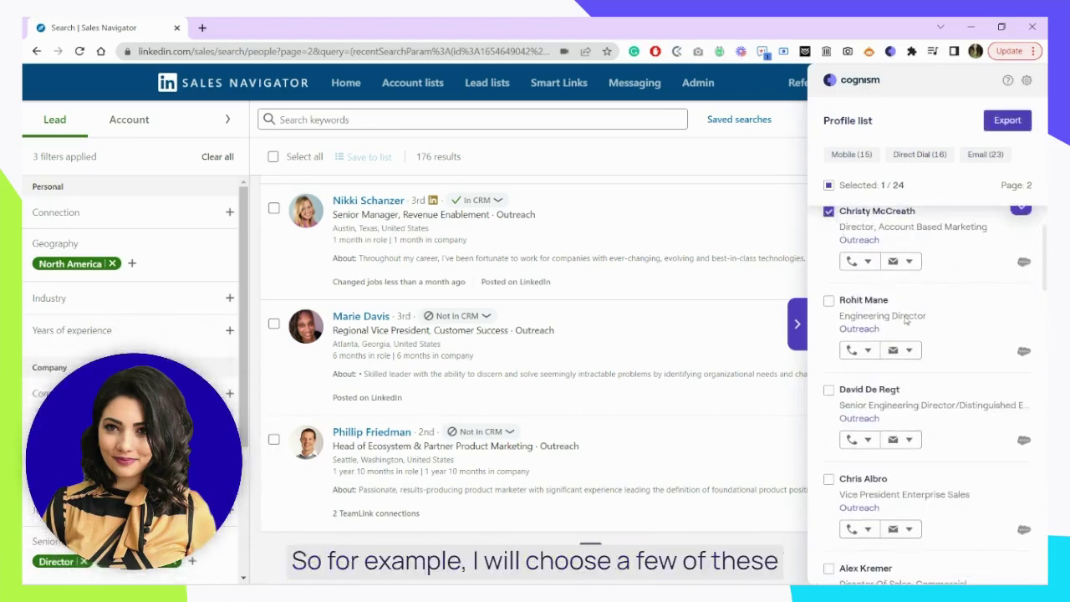
pyautogui.scroll(-2, 911, 318)
pyautogui.scroll(-5, 907, 295)
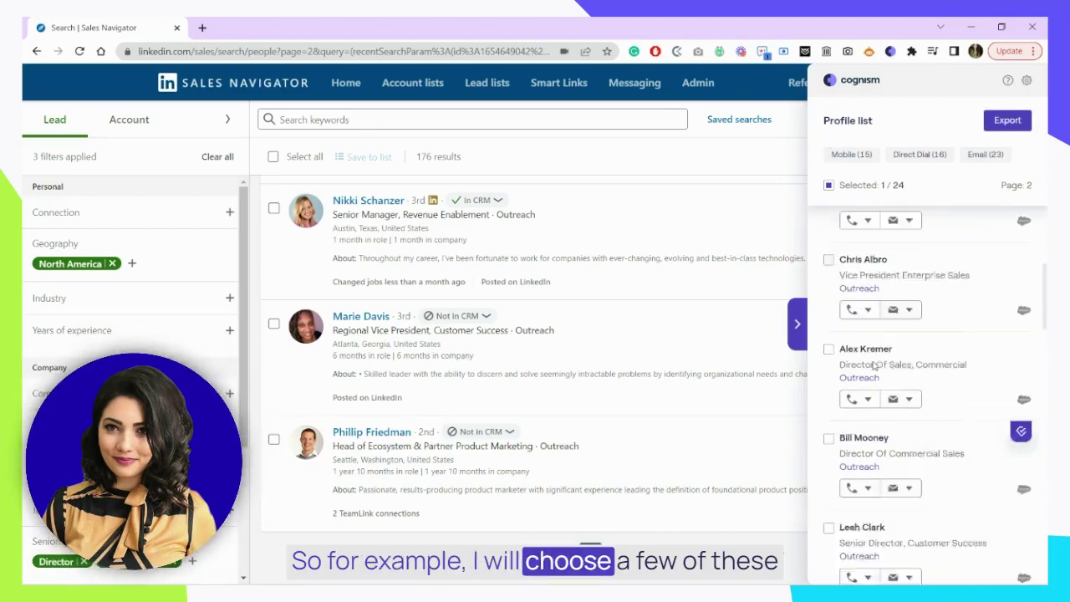
pyautogui.click(828, 331)
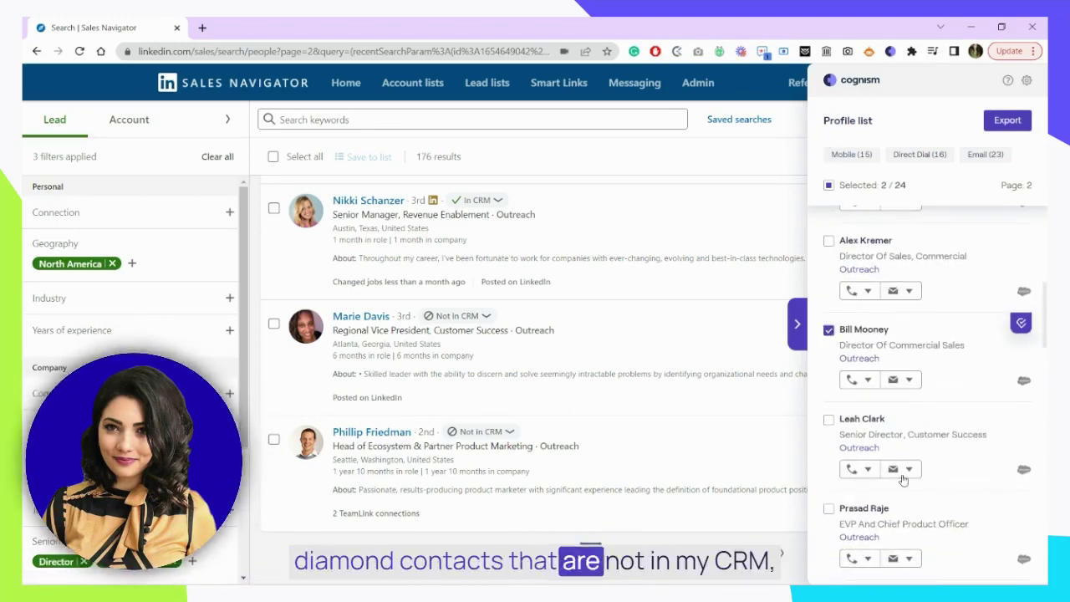
pyautogui.scroll(-5, 901, 474)
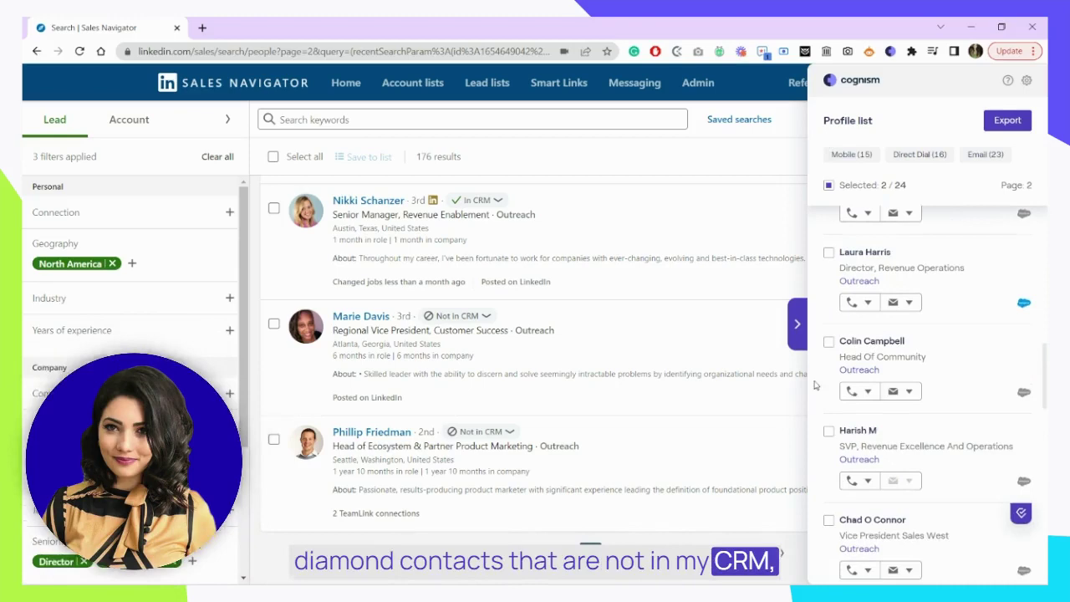
pyautogui.click(827, 523)
pyautogui.scroll(-5, 921, 495)
pyautogui.scroll(-2, 864, 383)
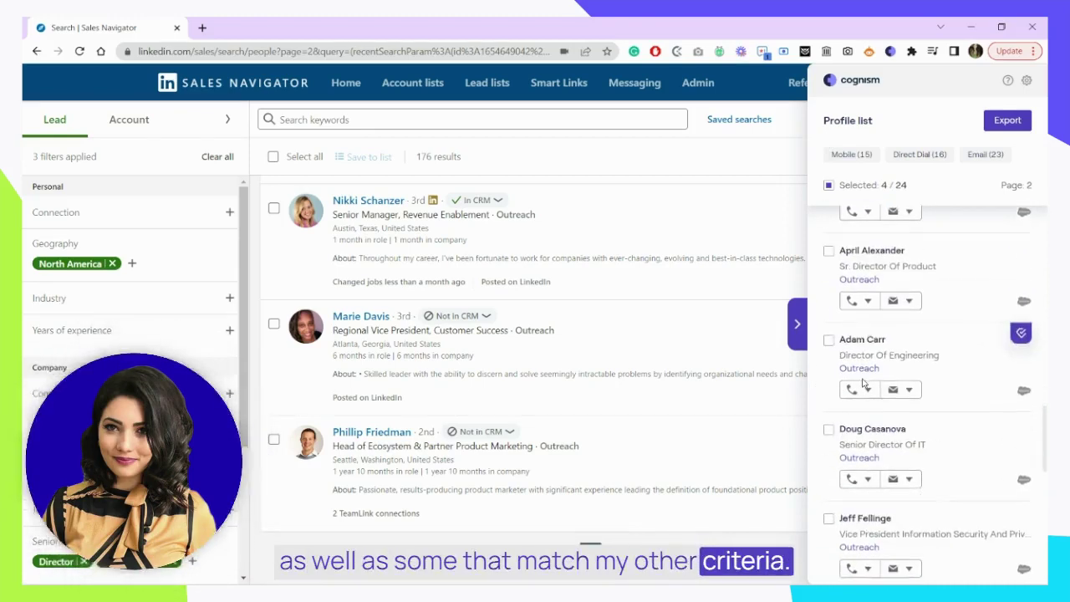
# - View the List and Salesforce export destinations for the selected contacts
pyautogui.click(1006, 122)
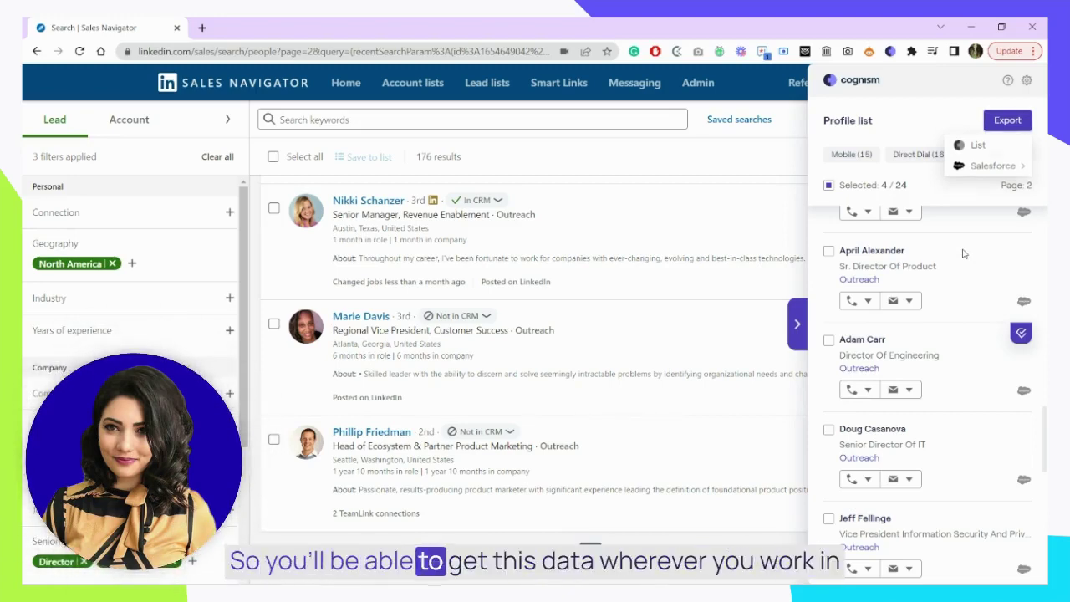
pyautogui.scroll(3, 963, 254)
pyautogui.scroll(10, 963, 253)
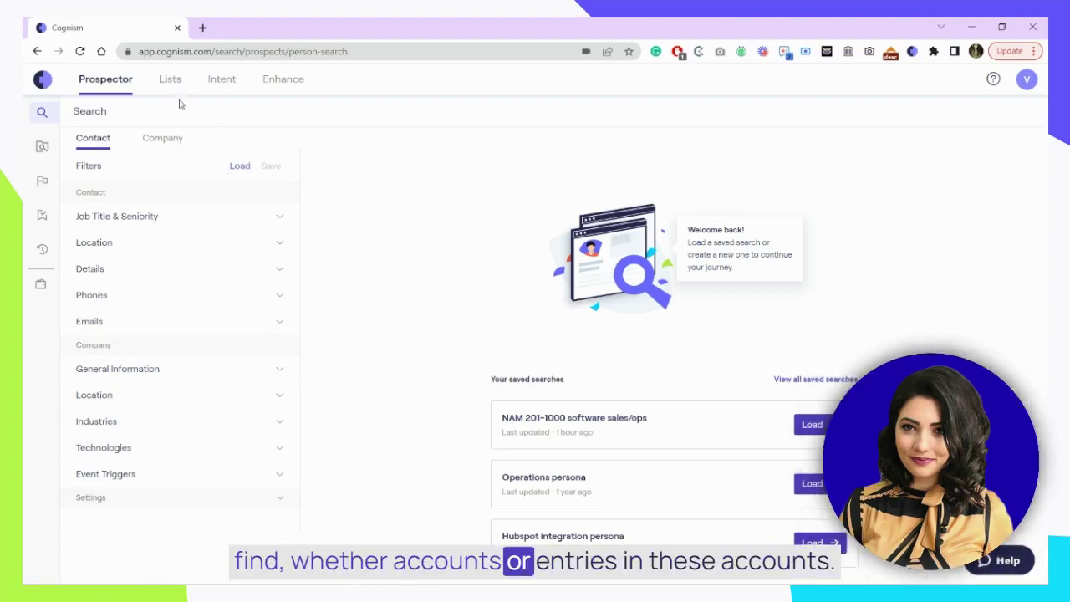
# - Apply outreach.io as a company domain filter, then remove it again
pyautogui.click(155, 372)
pyautogui.scroll(-2, 177, 437)
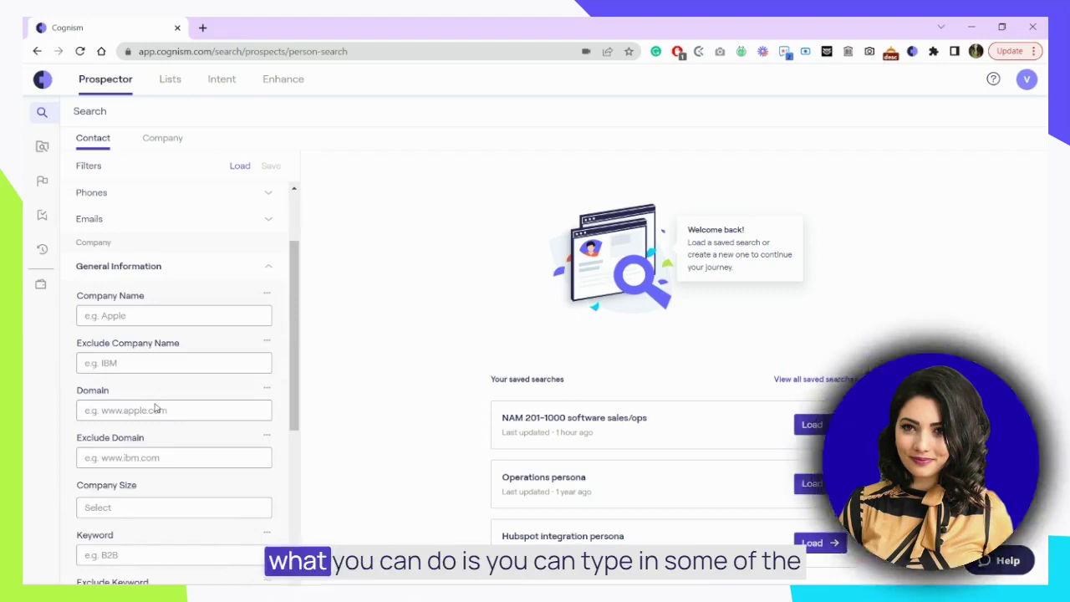
pyautogui.click(157, 411)
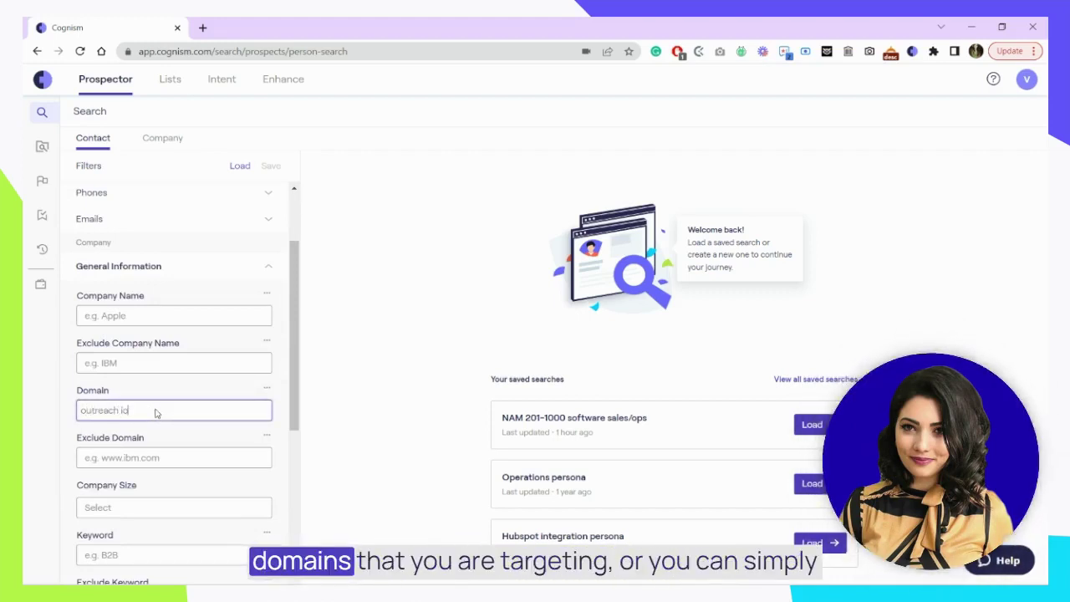
pyautogui.press('Return')
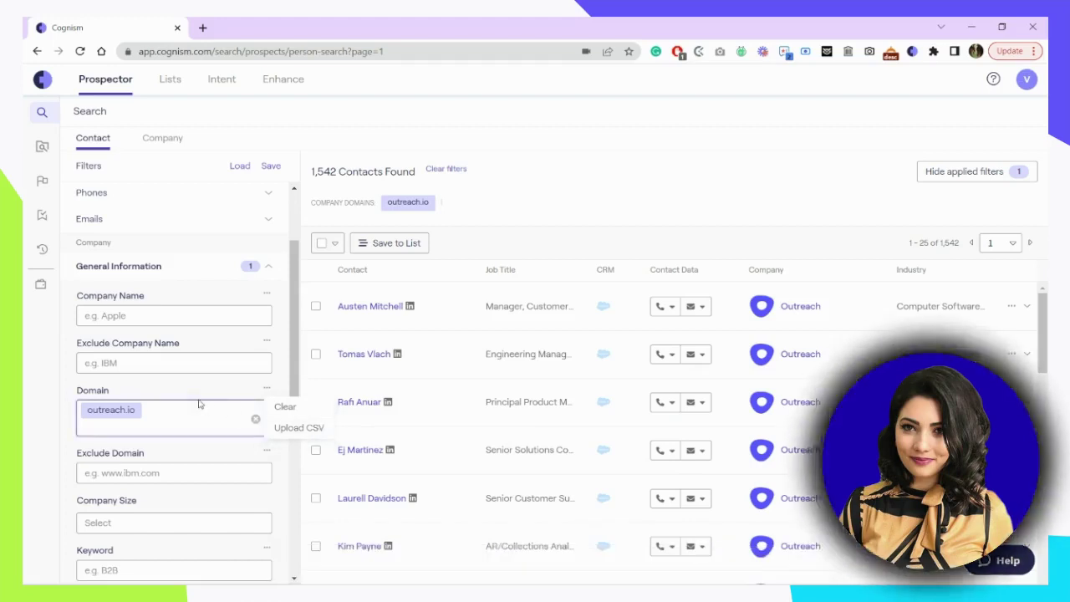
pyautogui.press('BackSpace')
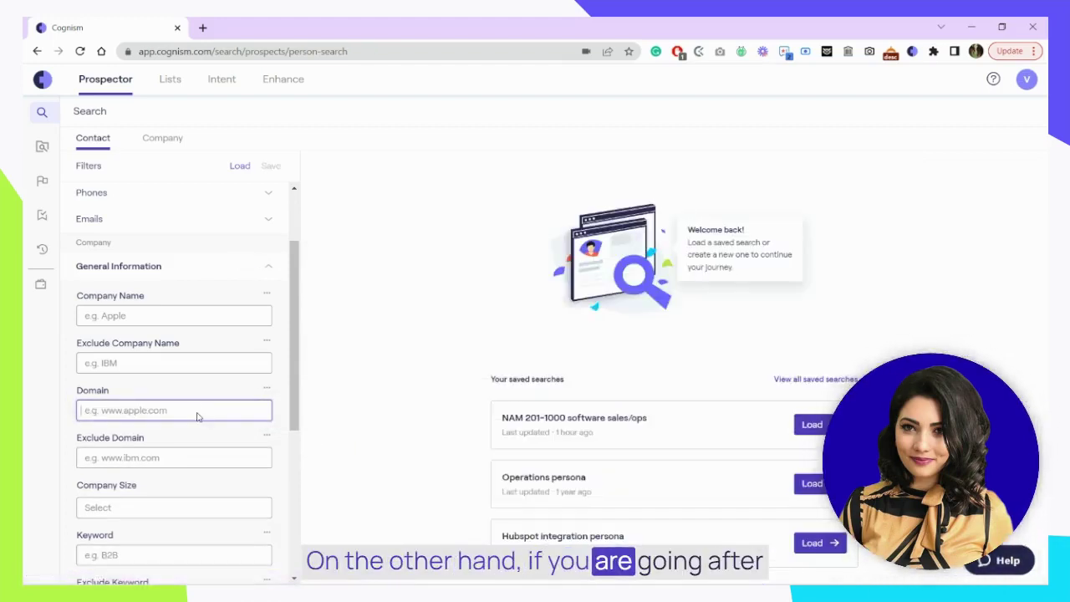
# - Expand the Industries filter to show the Industries and Exclude Industries fields
pyautogui.scroll(-4, 221, 443)
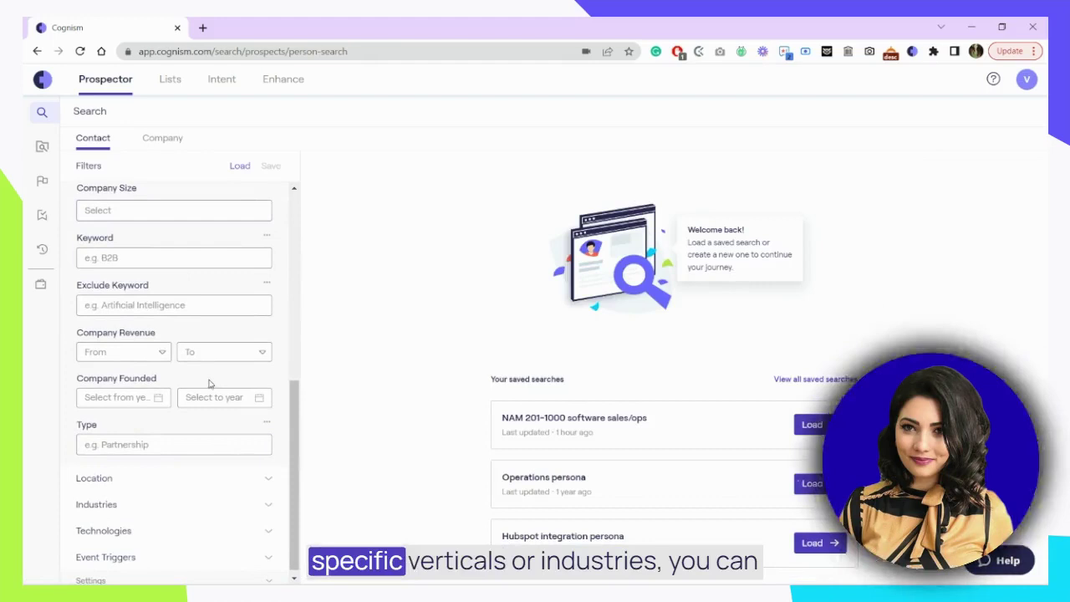
pyautogui.scroll(-1, 209, 384)
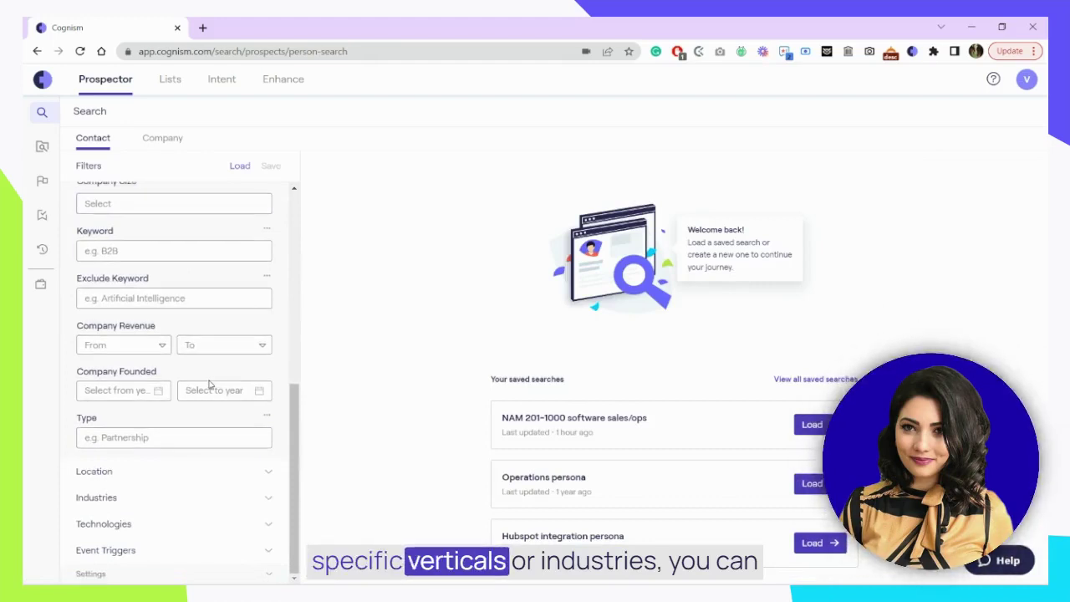
pyautogui.click(164, 498)
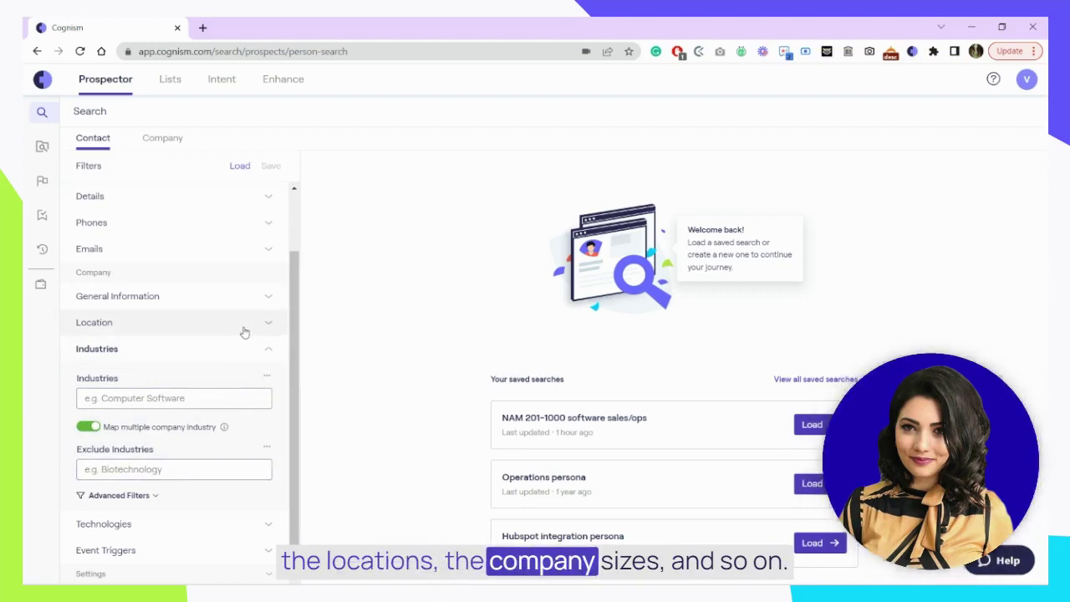
pyautogui.scroll(2, 243, 331)
# - Load the saved search 'NAM 201-1000 software sales/ops', returning 31,295 contacts under 10 filters
pyautogui.click(241, 166)
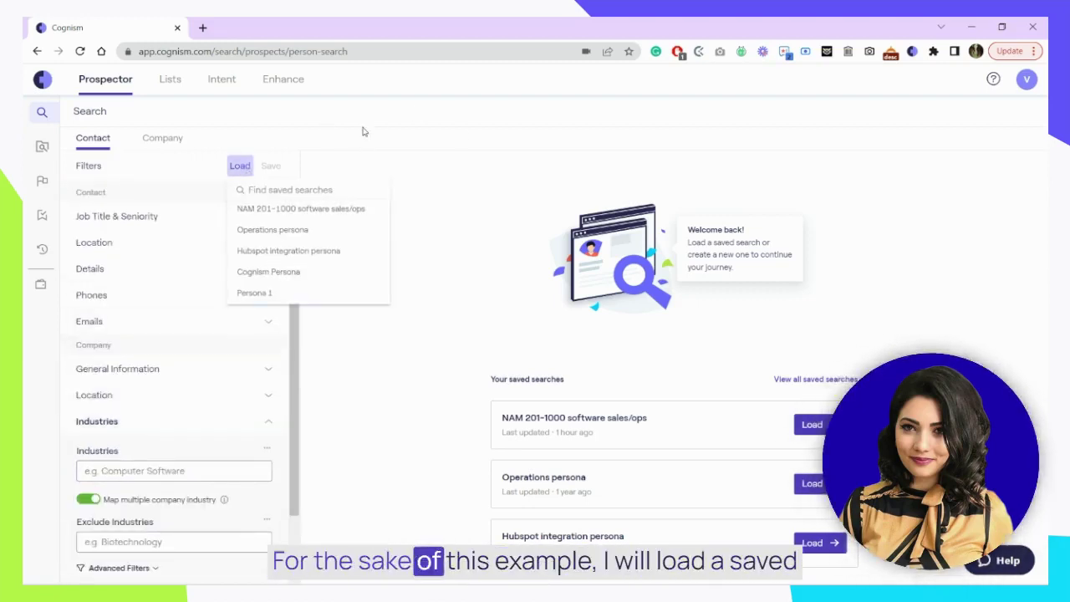
pyautogui.click(328, 209)
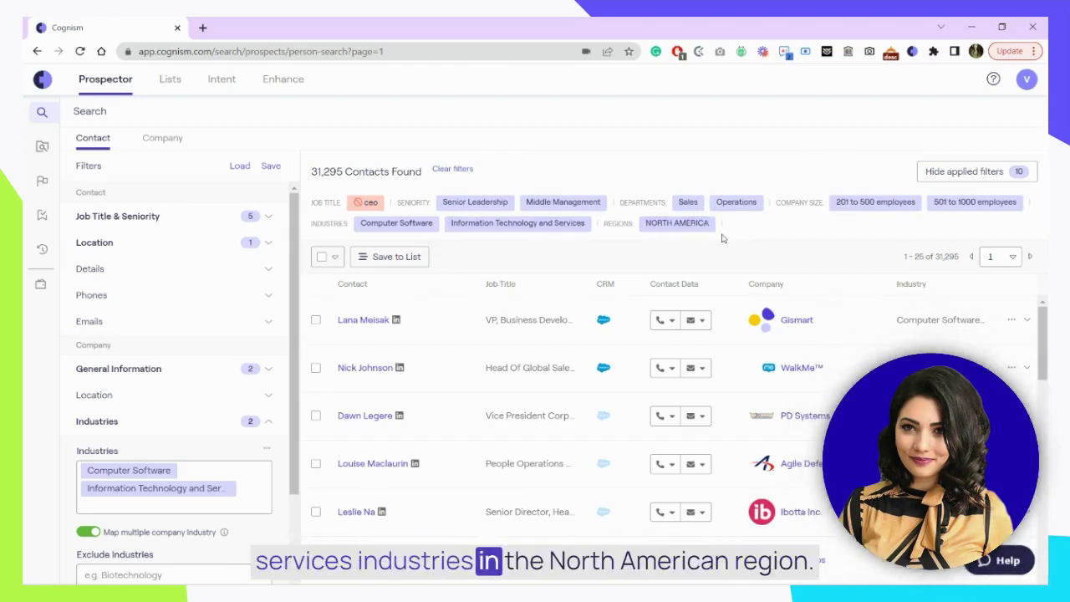
pyautogui.scroll(-10, 467, 426)
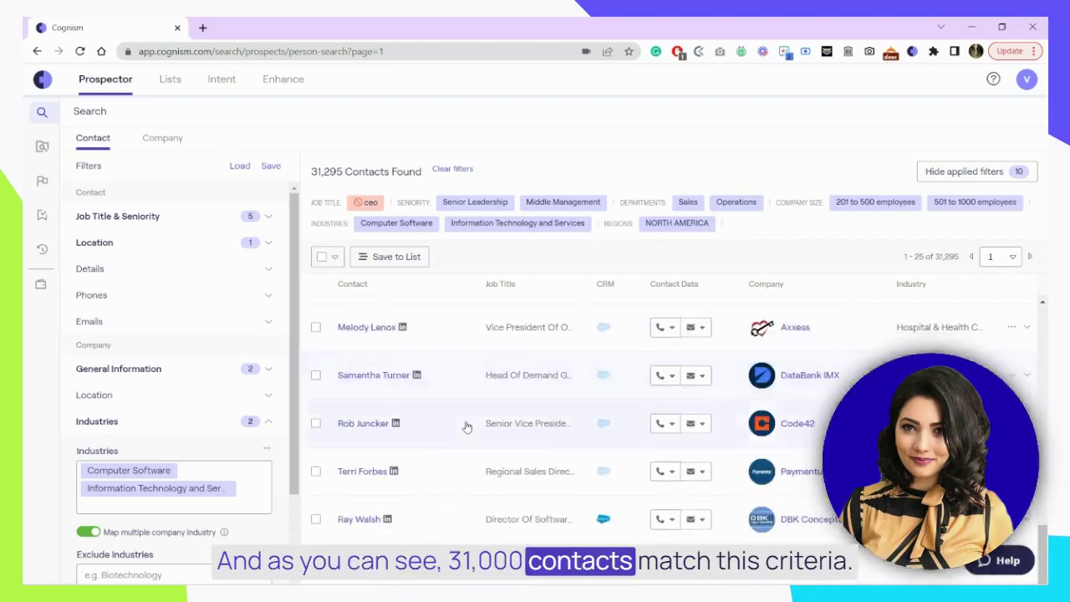
pyautogui.scroll(3, 466, 426)
pyautogui.scroll(5, 467, 426)
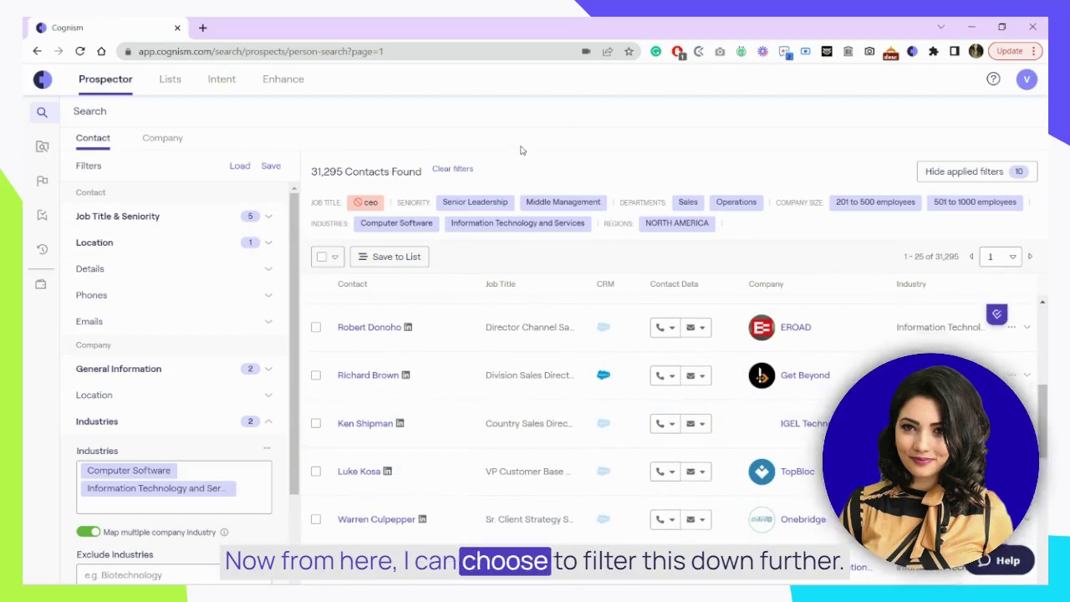
# - Turn on phone type filtering and uncheck Office and HQ, keeping Direct and Mobile for 26,695 contacts
pyautogui.click(160, 299)
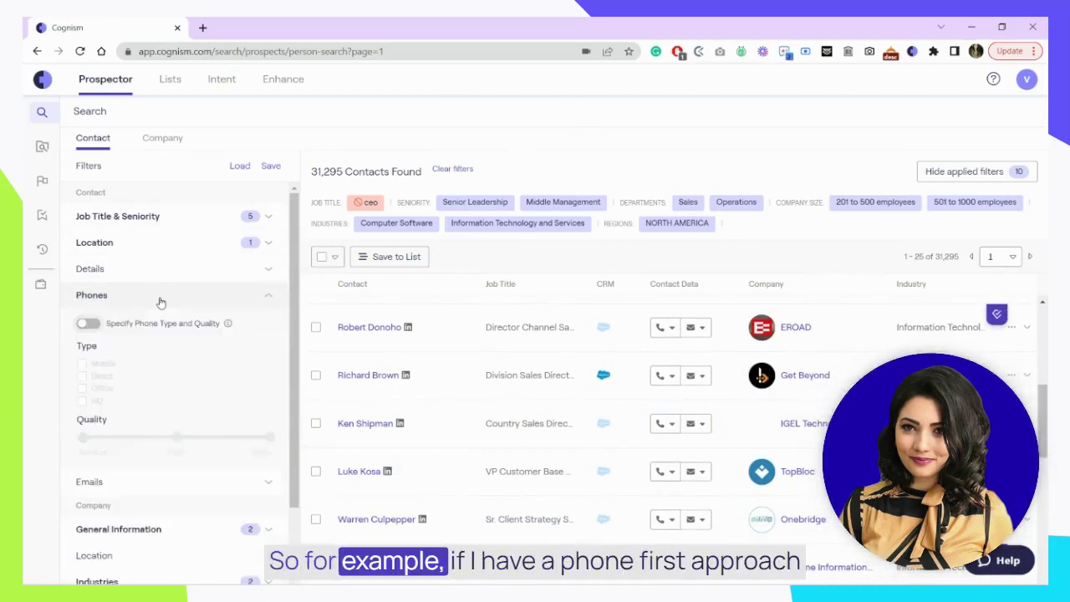
pyautogui.click(89, 324)
pyautogui.click(82, 388)
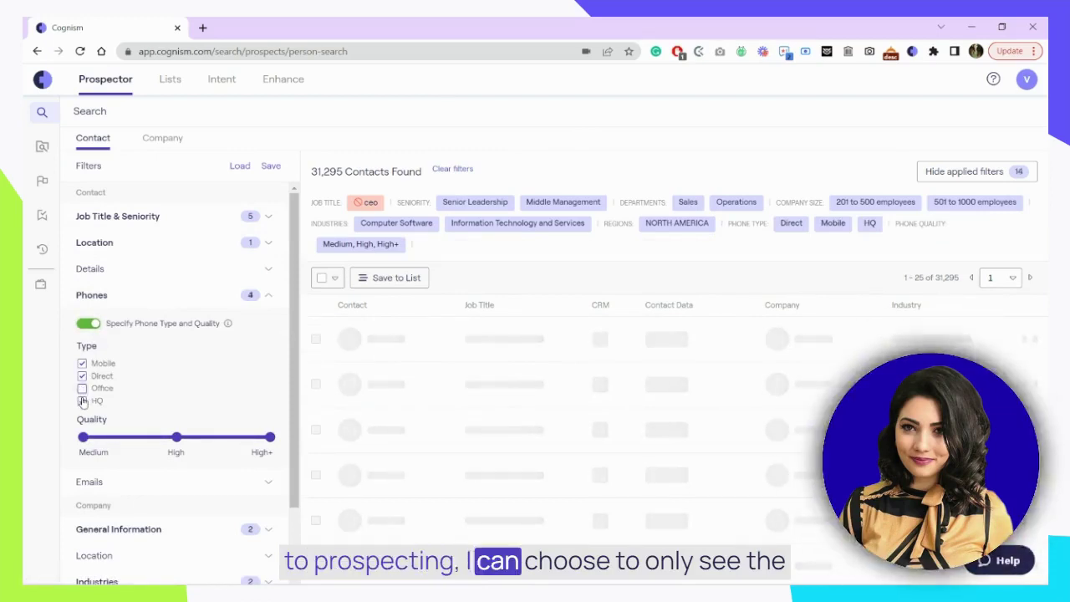
pyautogui.click(82, 401)
pyautogui.click(212, 299)
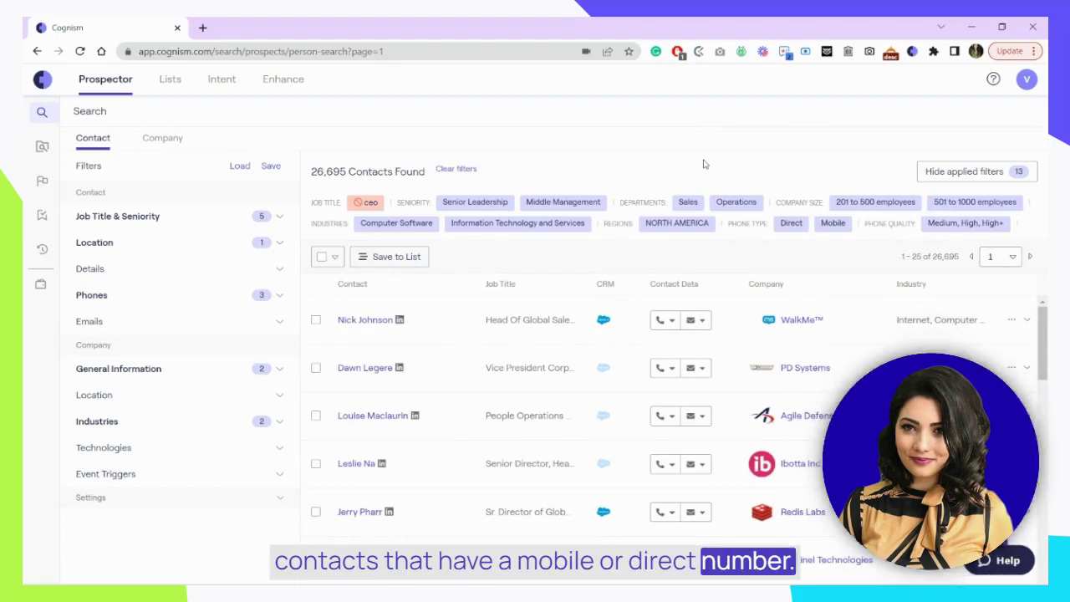
pyautogui.scroll(-2, 652, 455)
pyautogui.scroll(-3, 652, 455)
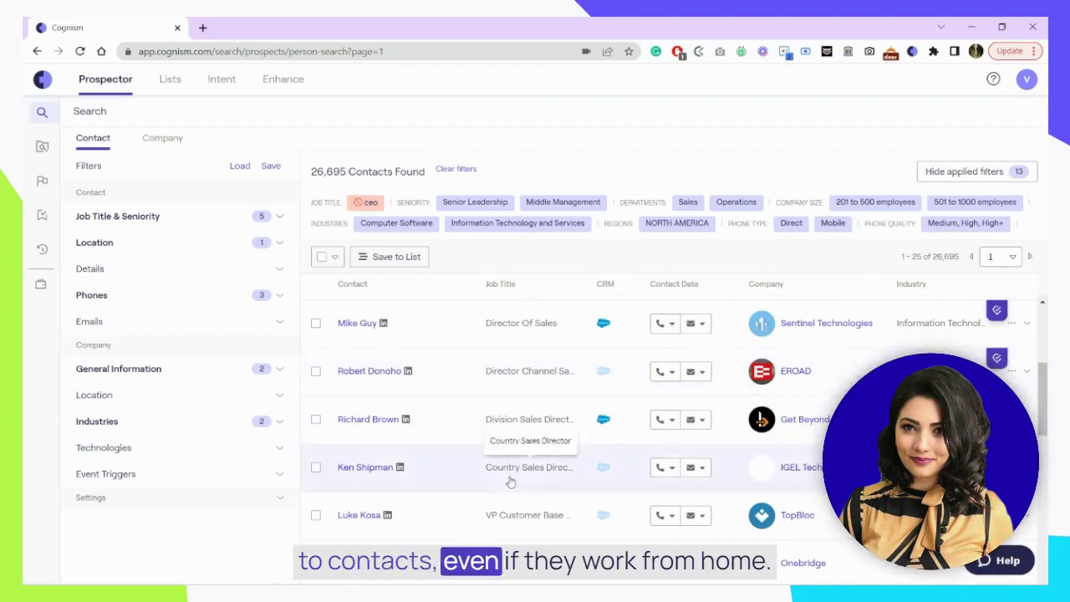
pyautogui.scroll(-1, 510, 482)
pyautogui.scroll(-1, 511, 482)
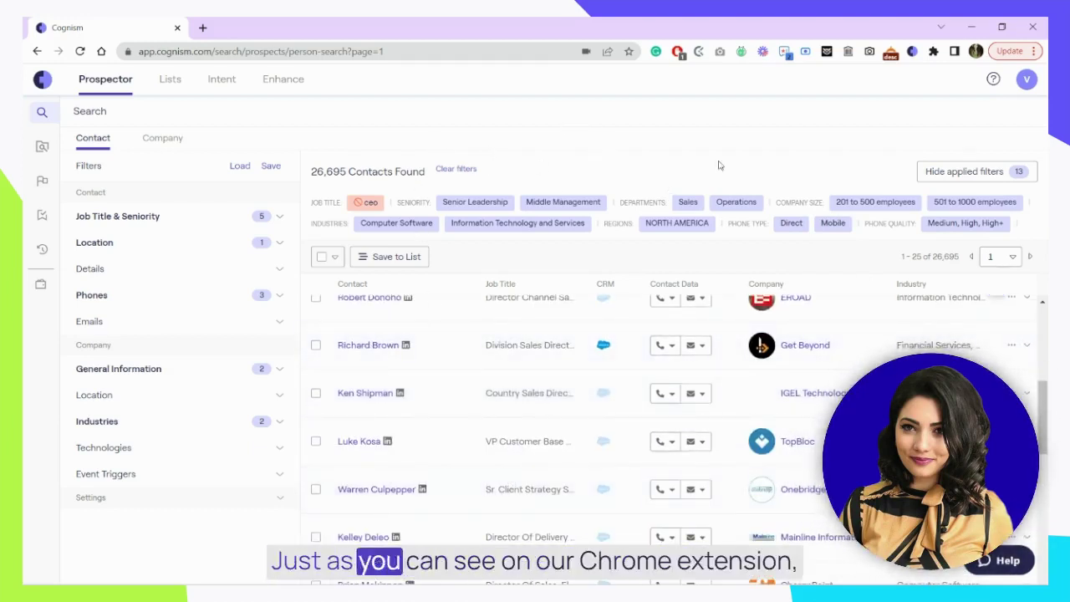
# - Expand and collapse the Get Beyond contact's details, then review the 26,695 filtered results
pyautogui.click(456, 345)
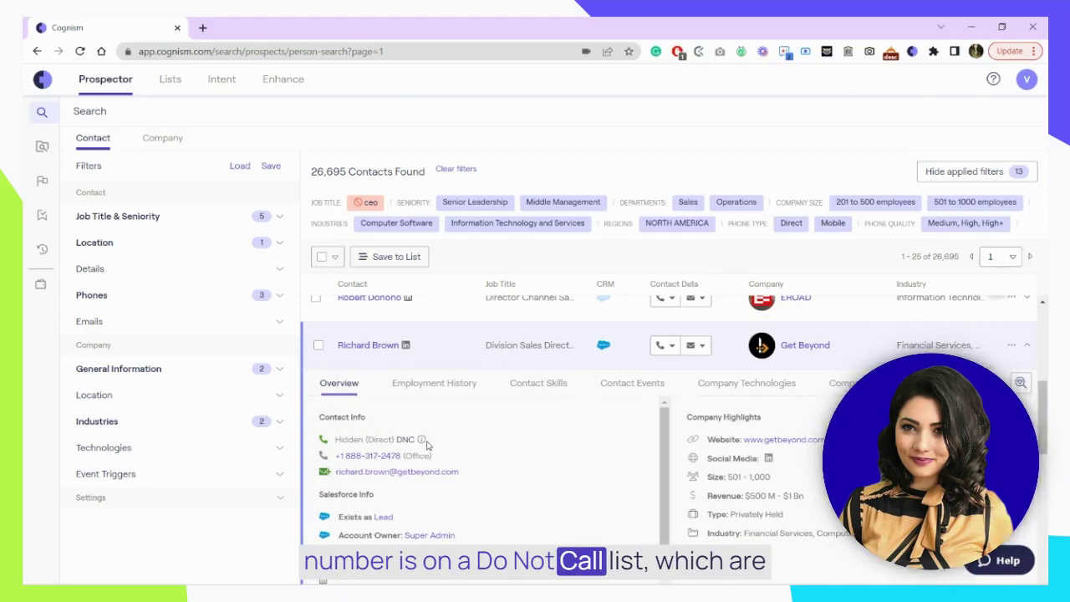
pyautogui.moveTo(422, 440)
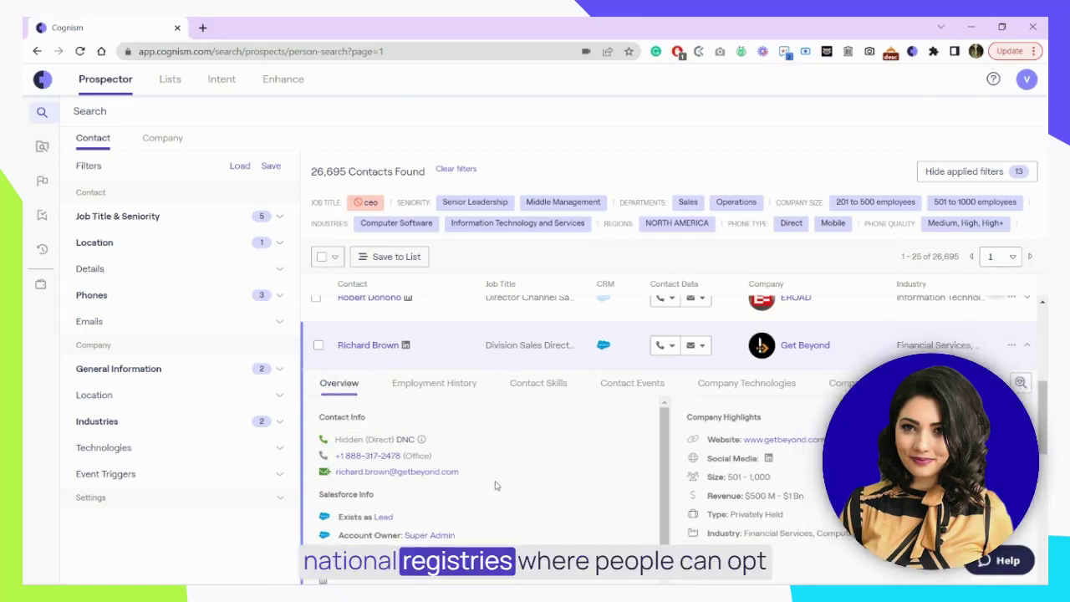
pyautogui.click(418, 345)
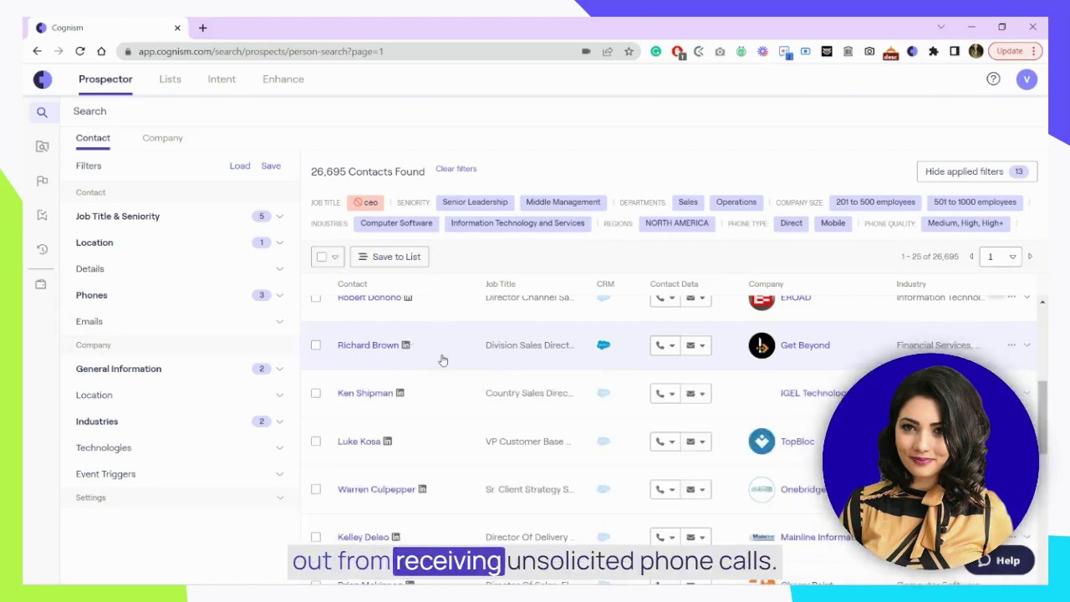
pyautogui.scroll(2, 543, 387)
pyautogui.scroll(1, 543, 387)
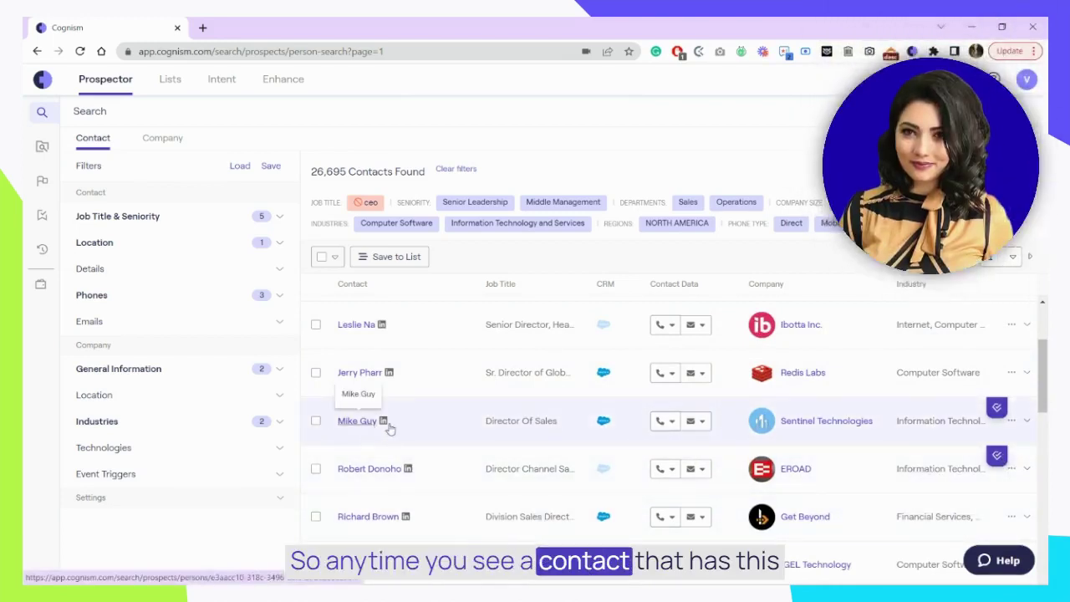
pyautogui.moveTo(997, 408)
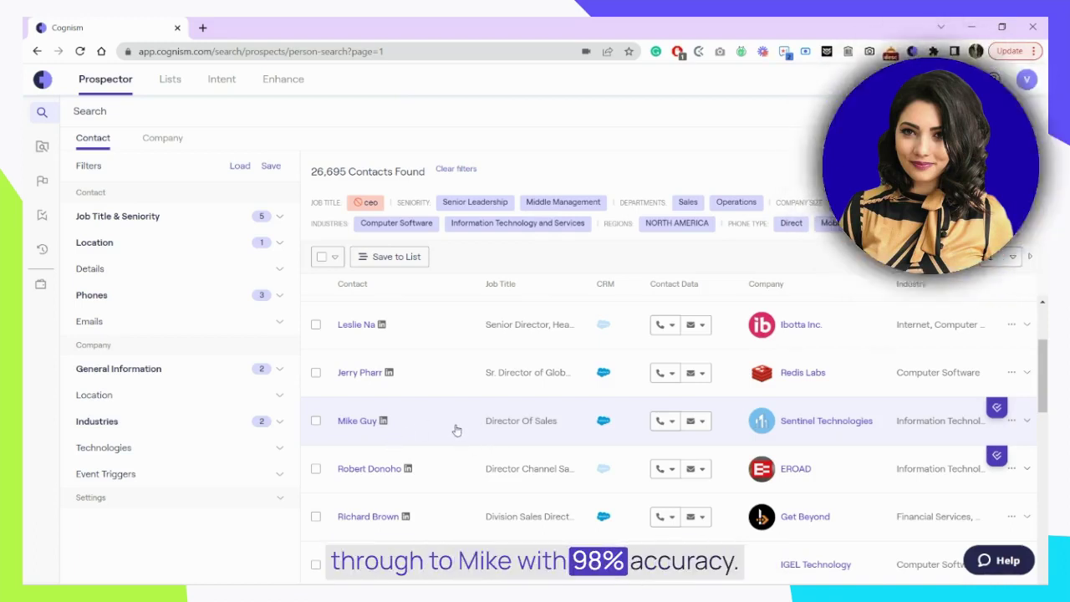
pyautogui.scroll(-1, 457, 430)
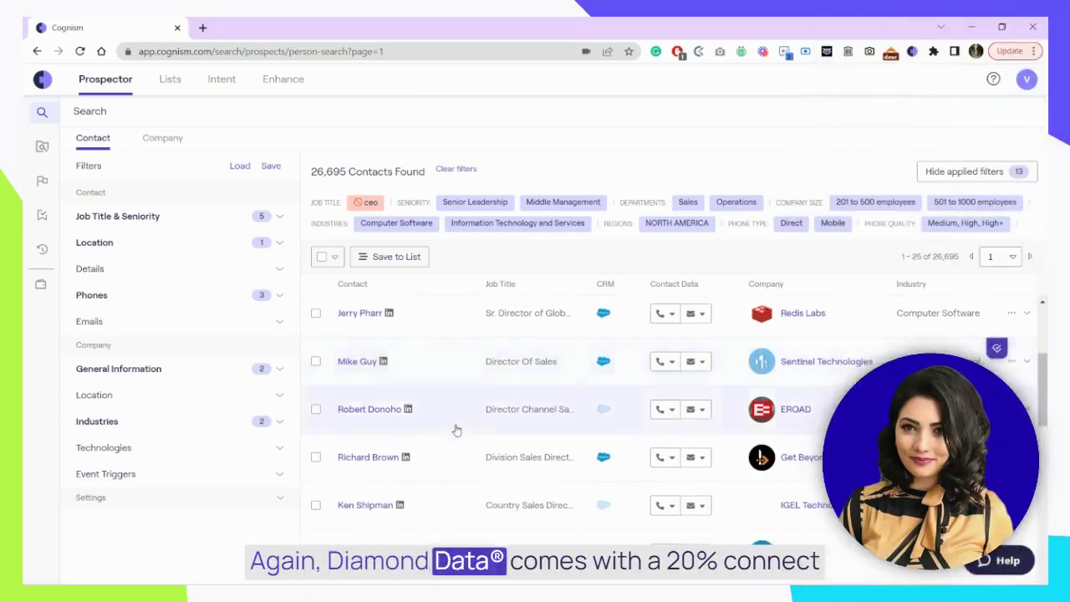
pyautogui.scroll(-2, 456, 430)
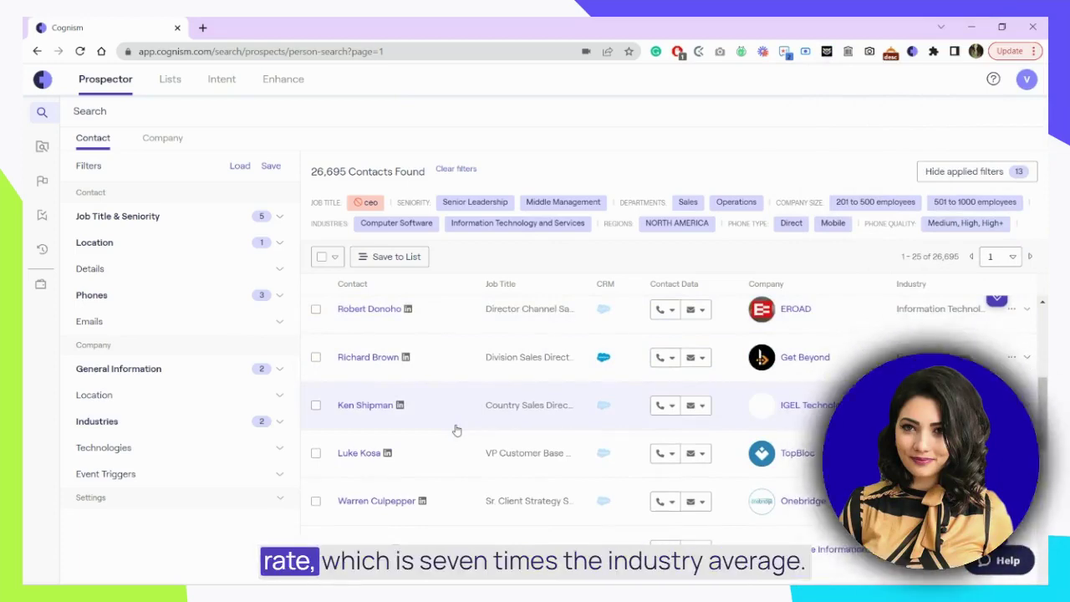
pyautogui.scroll(-10, 457, 430)
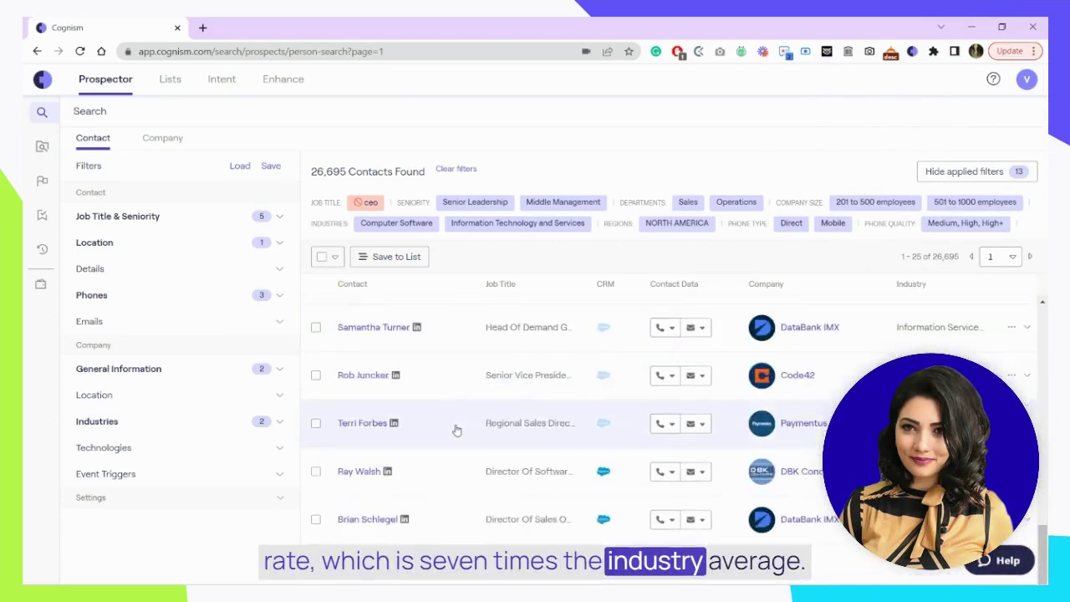
pyautogui.scroll(13, 456, 429)
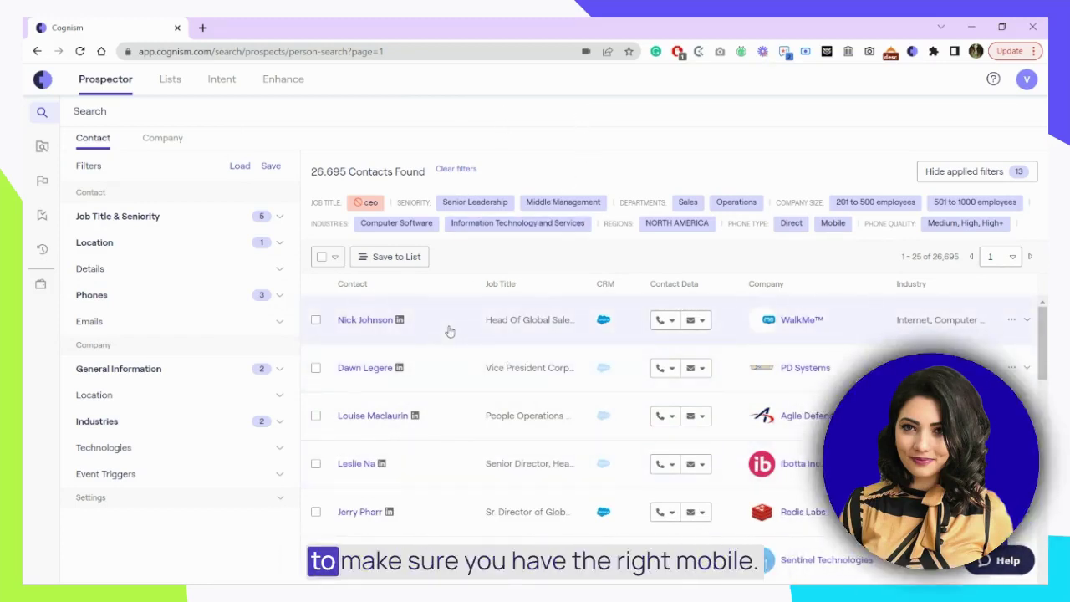
# - Request Diamond Verify mobile verification for the WalkMe head of global sales, then return to results
pyautogui.click(368, 319)
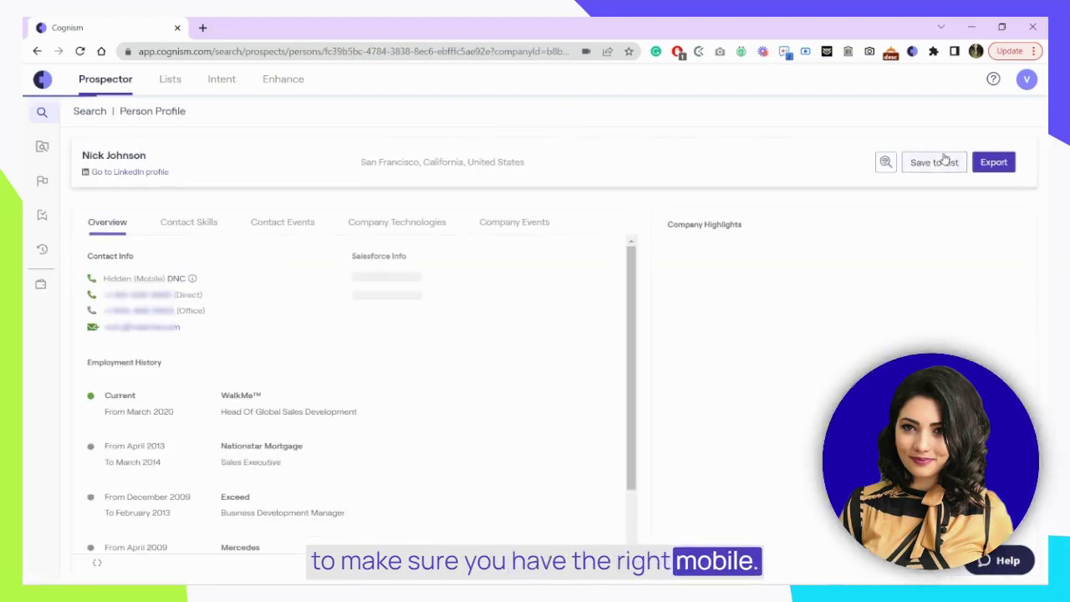
pyautogui.click(884, 162)
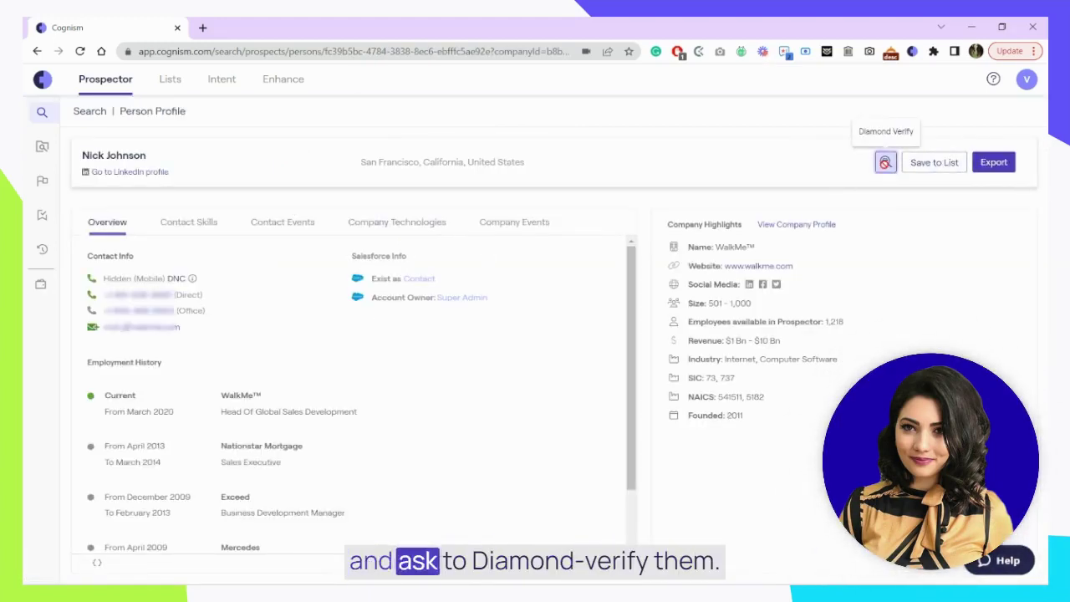
pyautogui.click(37, 51)
pyautogui.scroll(-5, 569, 407)
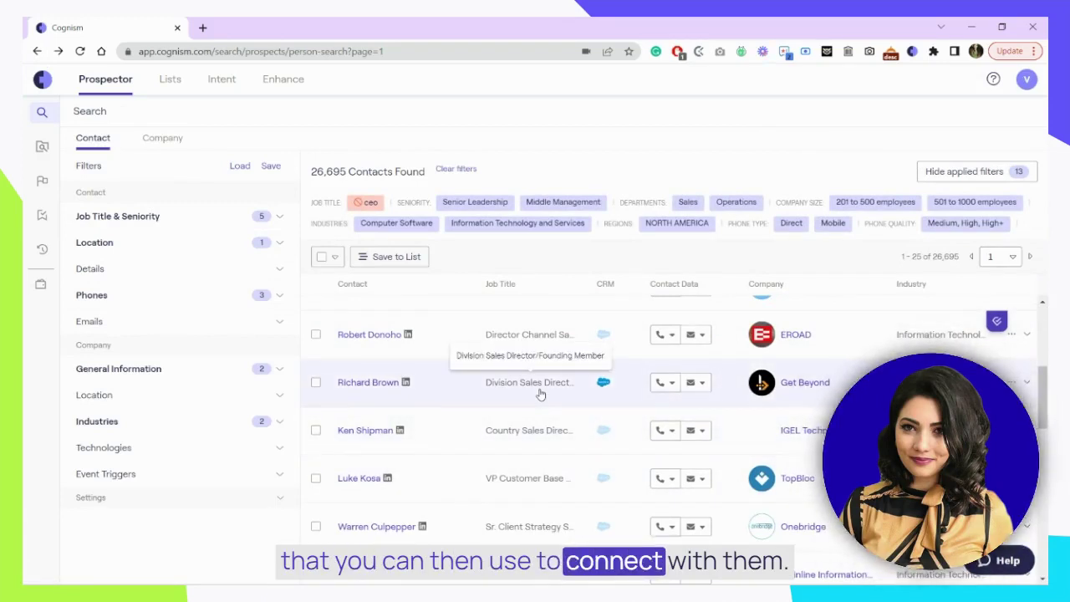
# - Tick the ChargePoint, Mainline Information and Onebridge contacts in the results
pyautogui.scroll(-5, 540, 394)
pyautogui.click(335, 258)
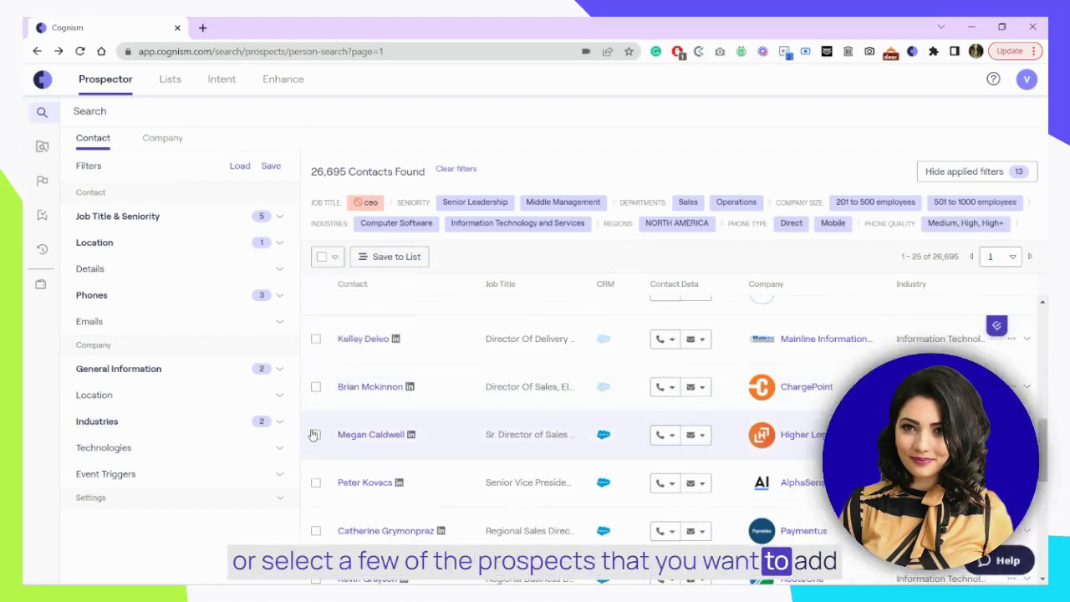
pyautogui.click(315, 388)
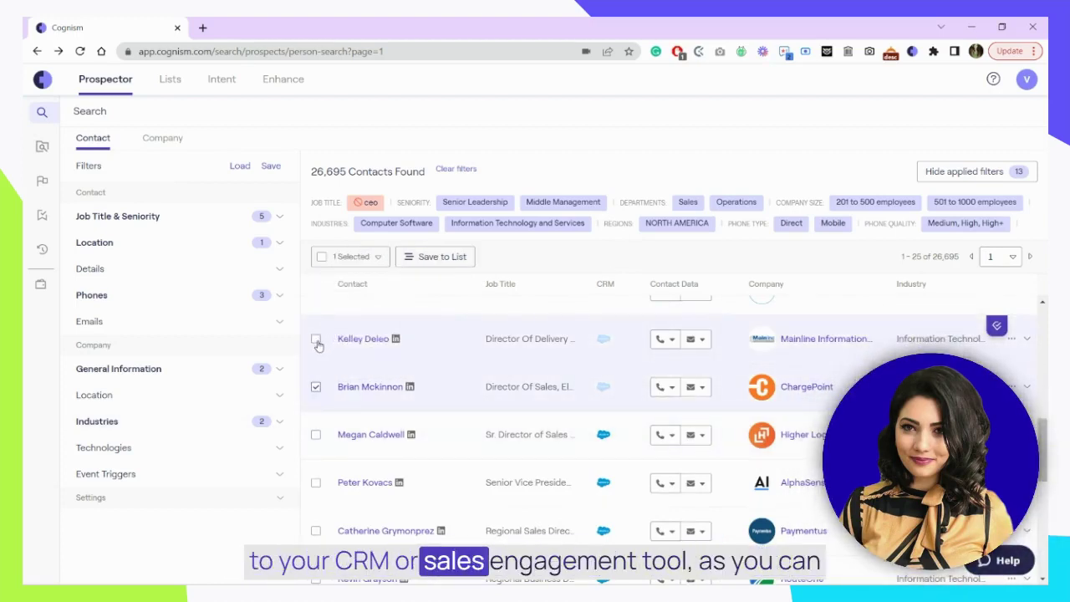
pyautogui.click(317, 341)
pyautogui.click(317, 341)
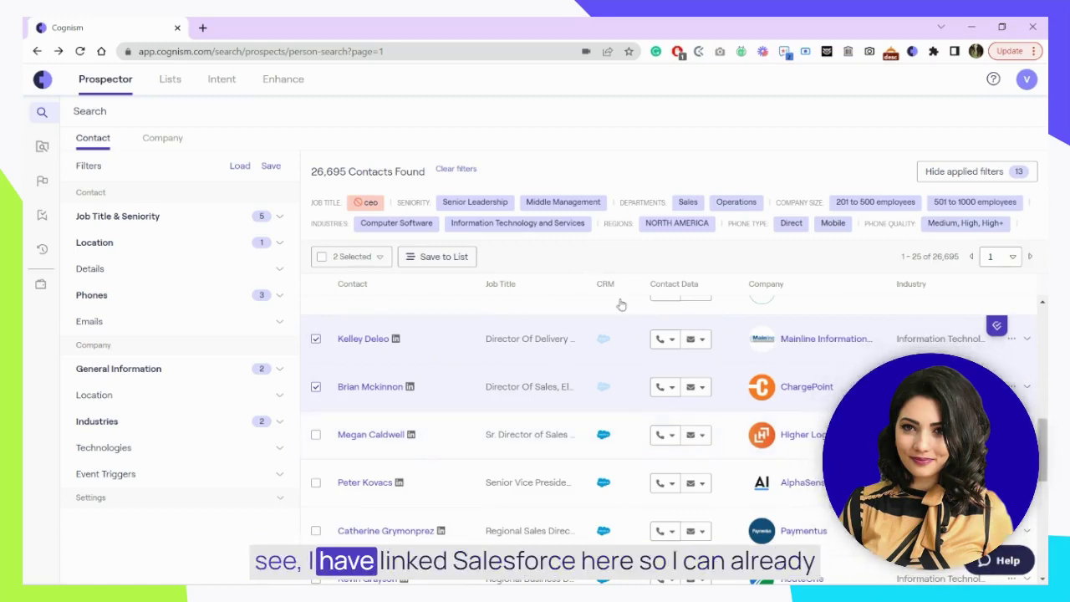
pyautogui.moveTo(606, 441)
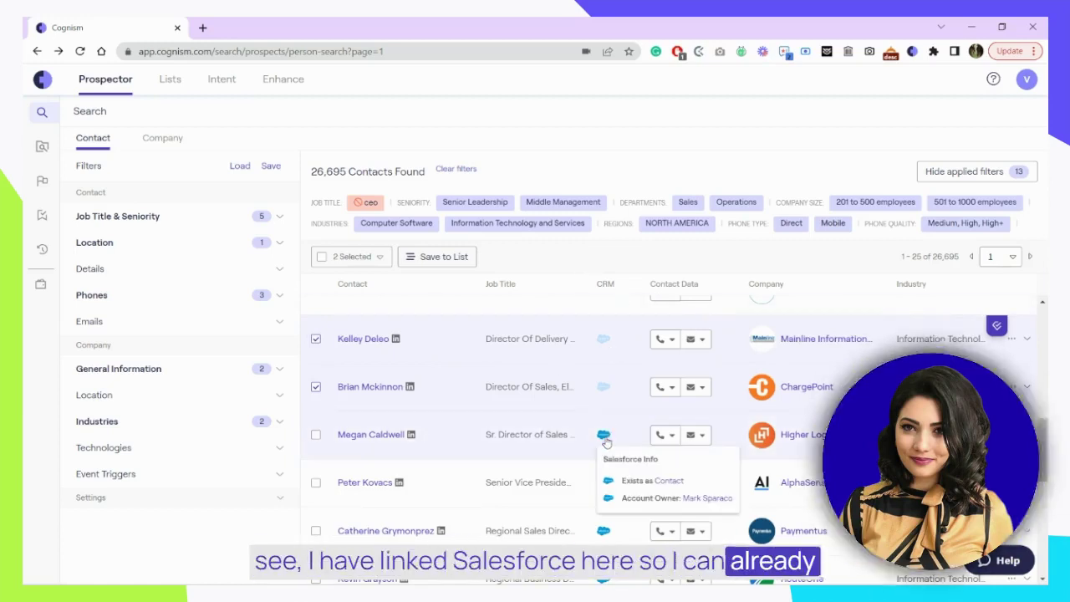
# - Open Save to List for the three selected contacts, then close it without saving
pyautogui.scroll(1, 465, 411)
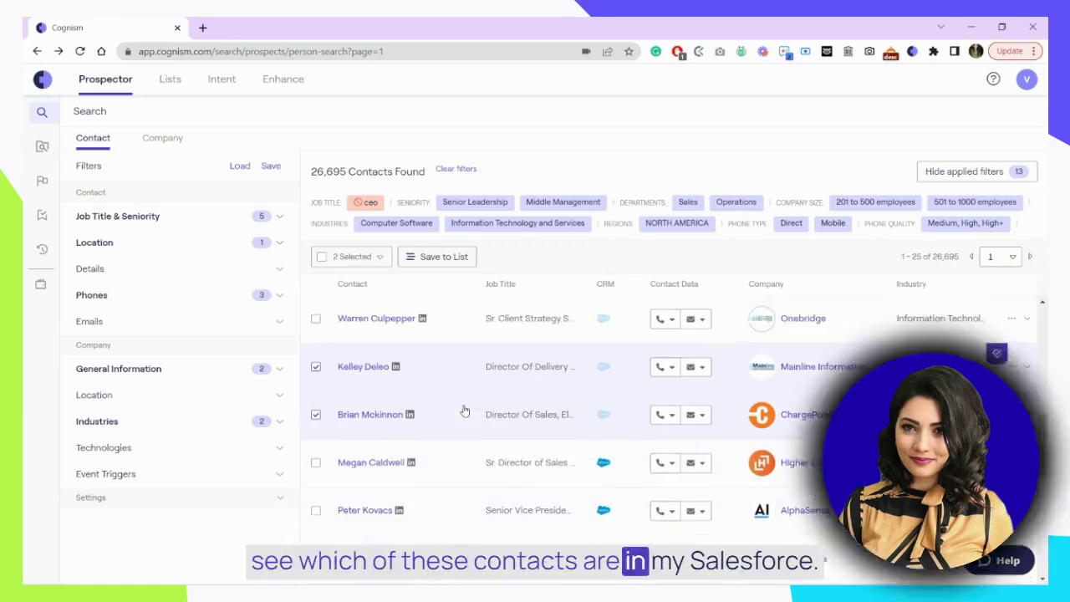
pyautogui.scroll(3, 465, 412)
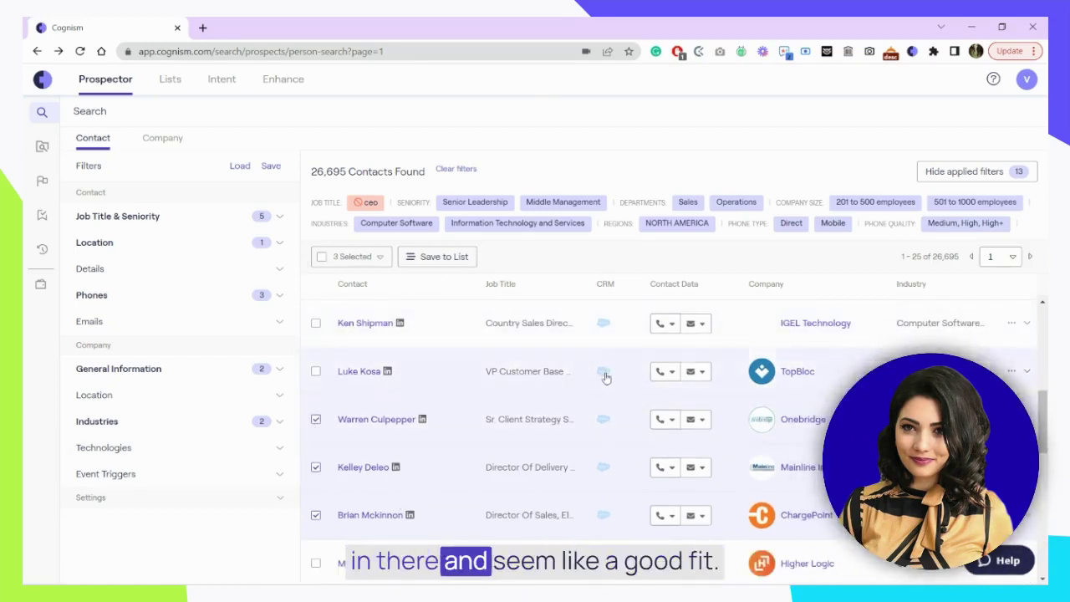
pyautogui.click(443, 256)
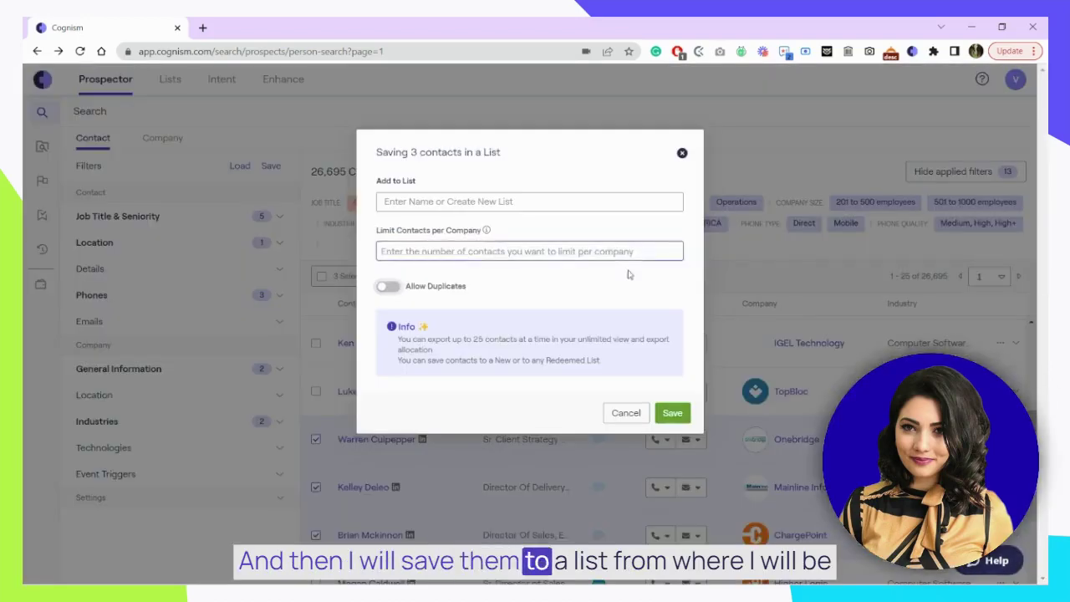
pyautogui.click(682, 154)
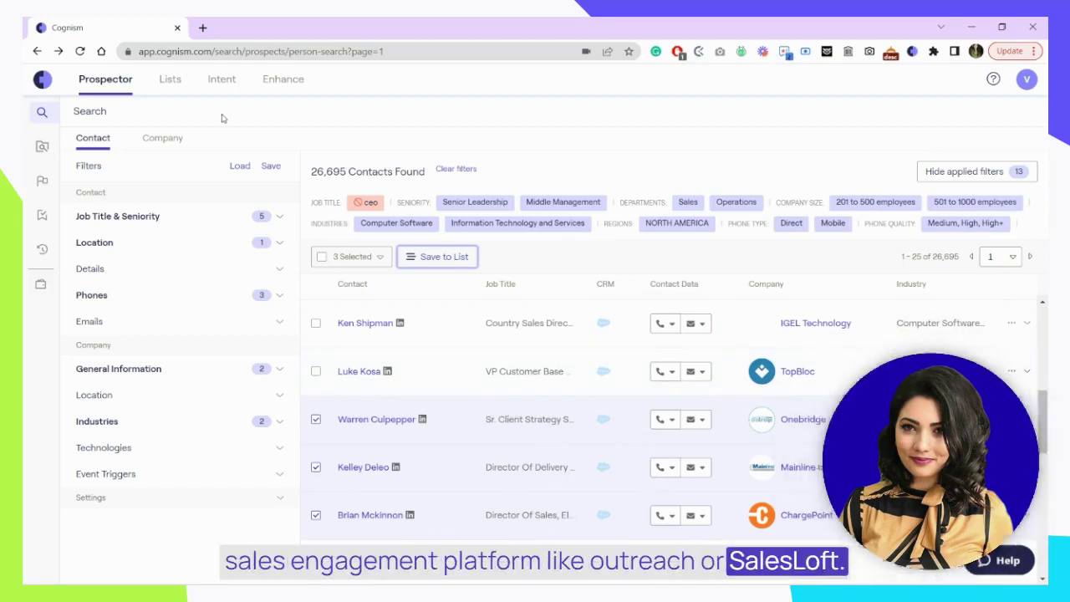
# - Add a Job Join event trigger limited to the past 3 months, narrowing results to 293
pyautogui.click(172, 487)
pyautogui.click(159, 522)
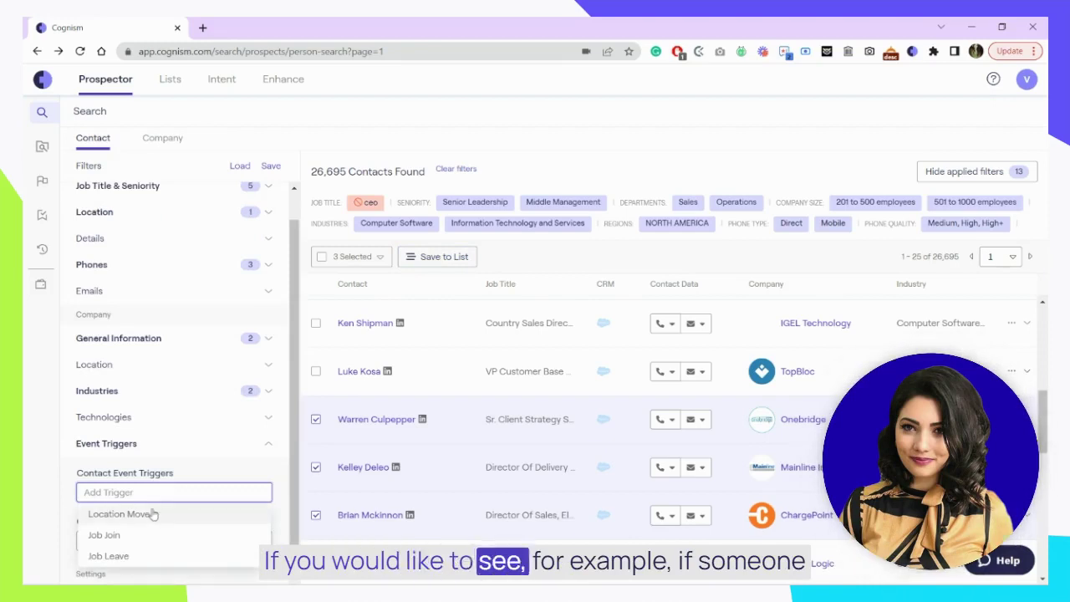
pyautogui.click(153, 535)
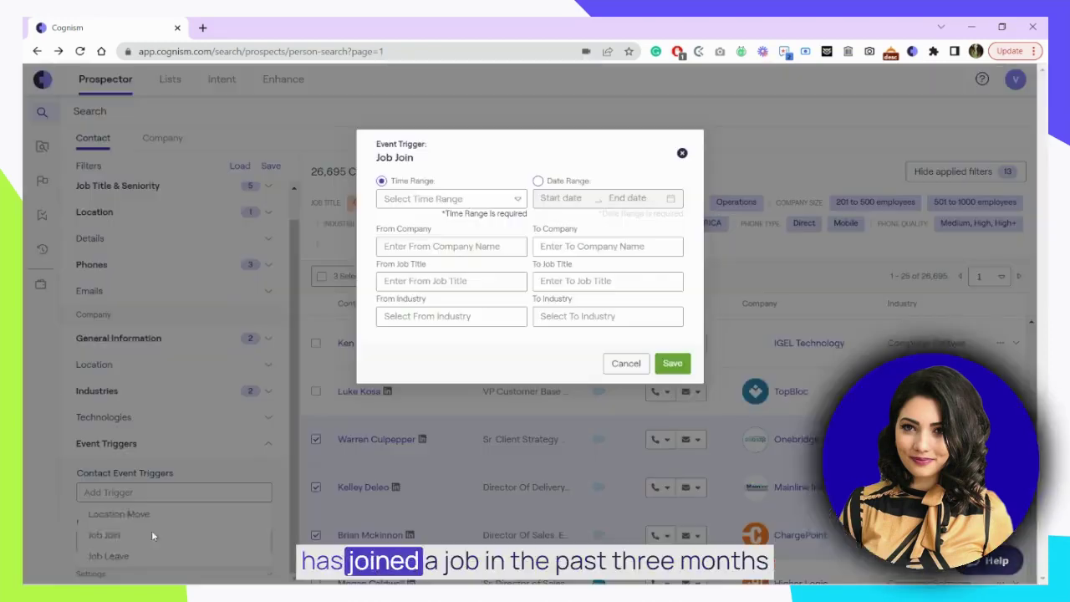
pyautogui.click(487, 200)
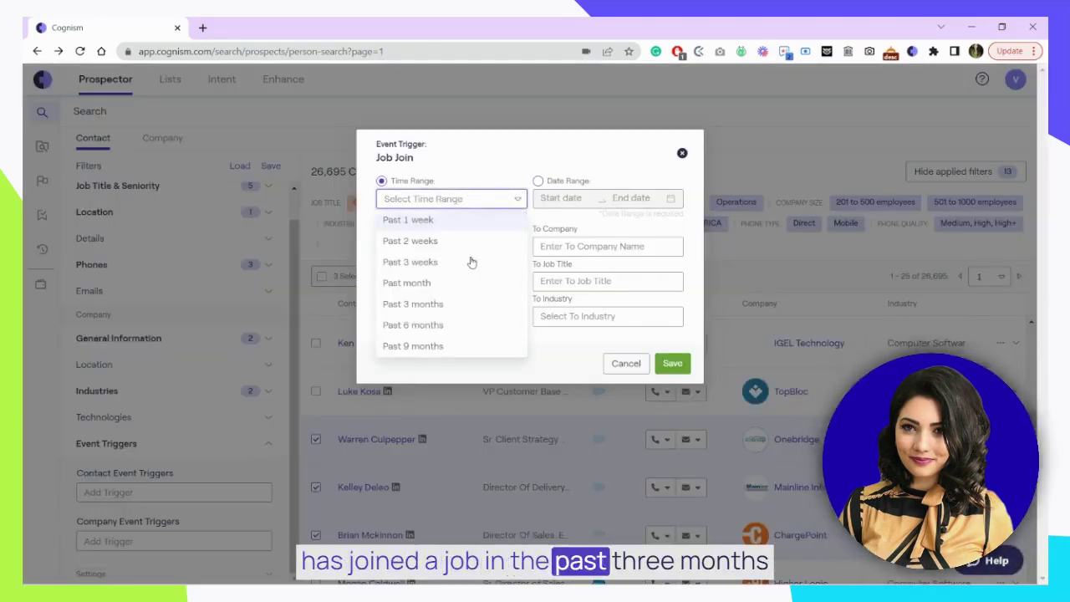
pyautogui.click(464, 307)
pyautogui.click(673, 365)
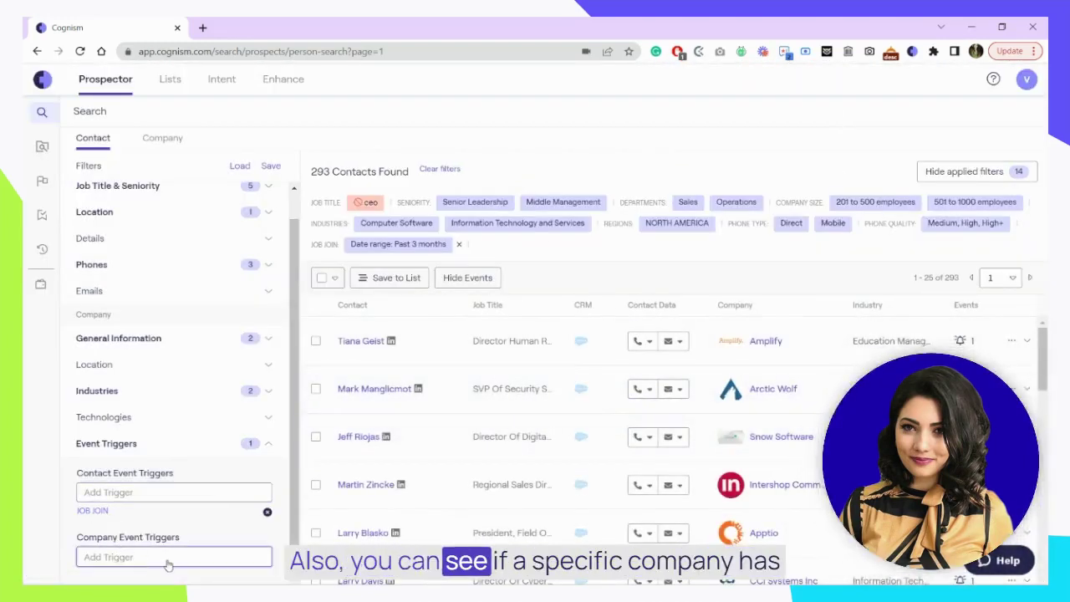
# - Remove the Job Join filter to restore 26,695 contacts, then dismiss the company trigger list
pyautogui.click(267, 511)
pyautogui.click(145, 541)
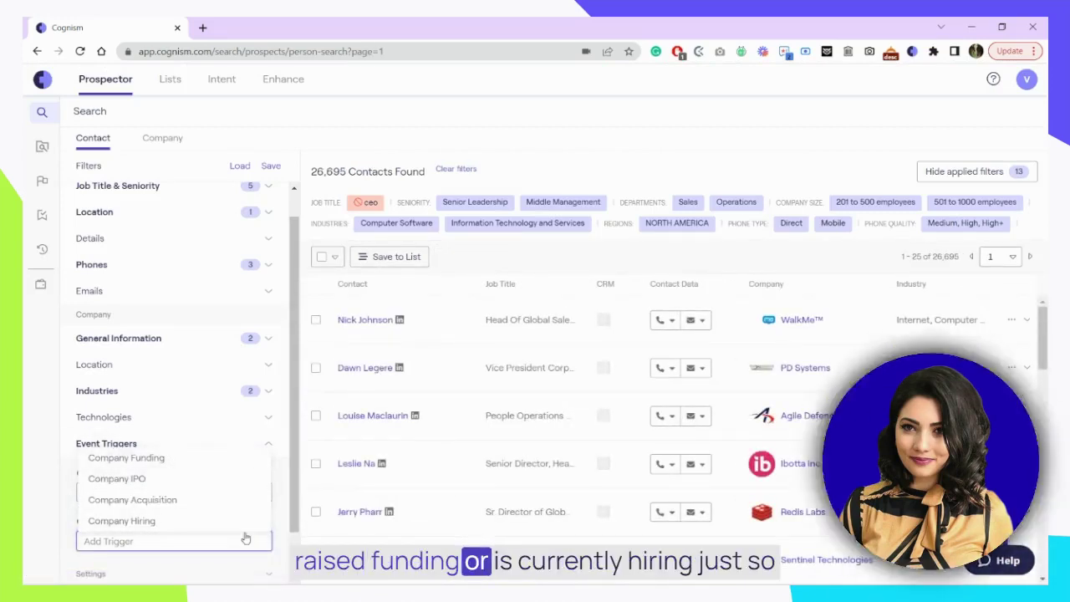
pyautogui.click(516, 123)
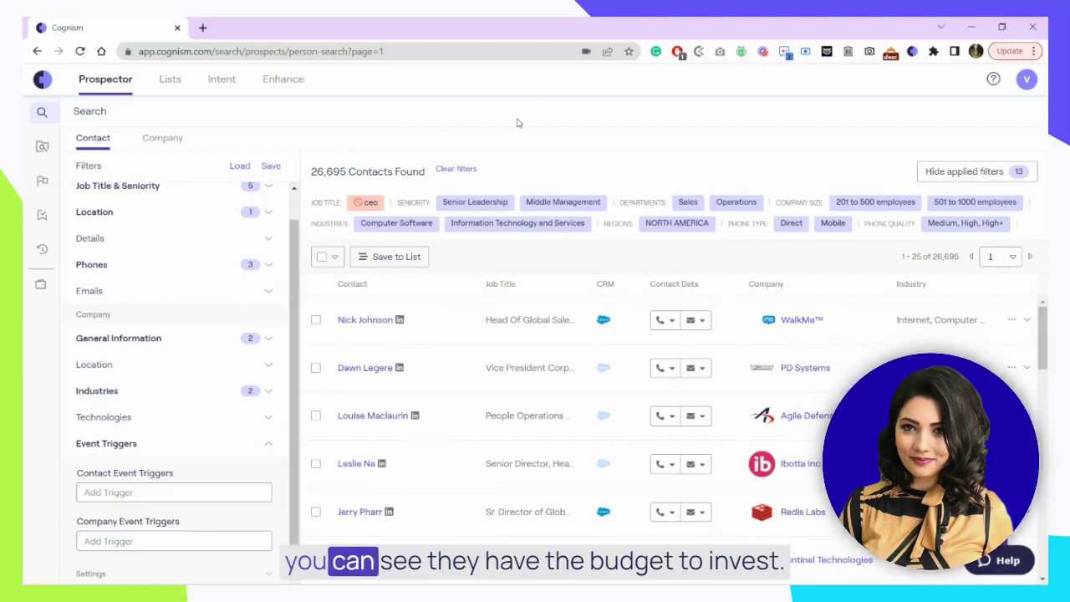
# - Collapse the Event Triggers section and scroll down the results list
pyautogui.scroll(1, 184, 299)
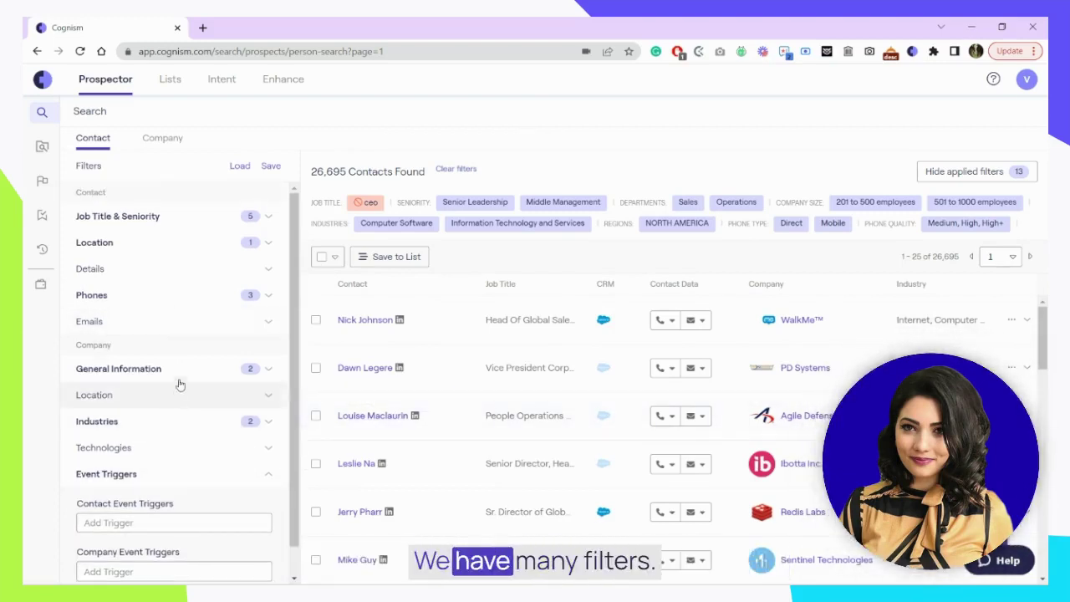
pyautogui.click(220, 479)
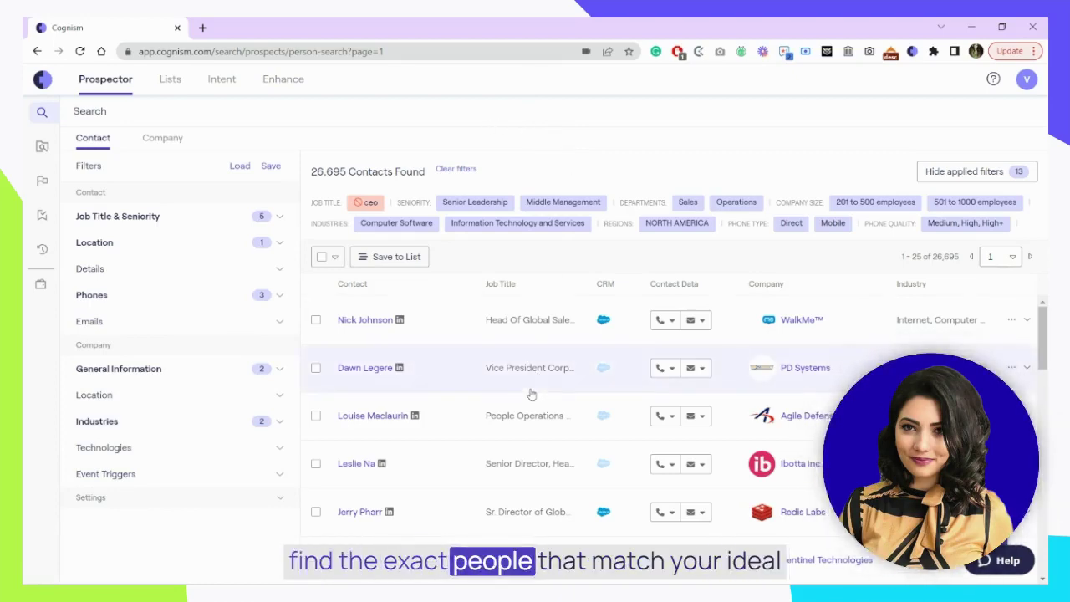
pyautogui.scroll(-3, 530, 376)
pyautogui.scroll(-10, 529, 393)
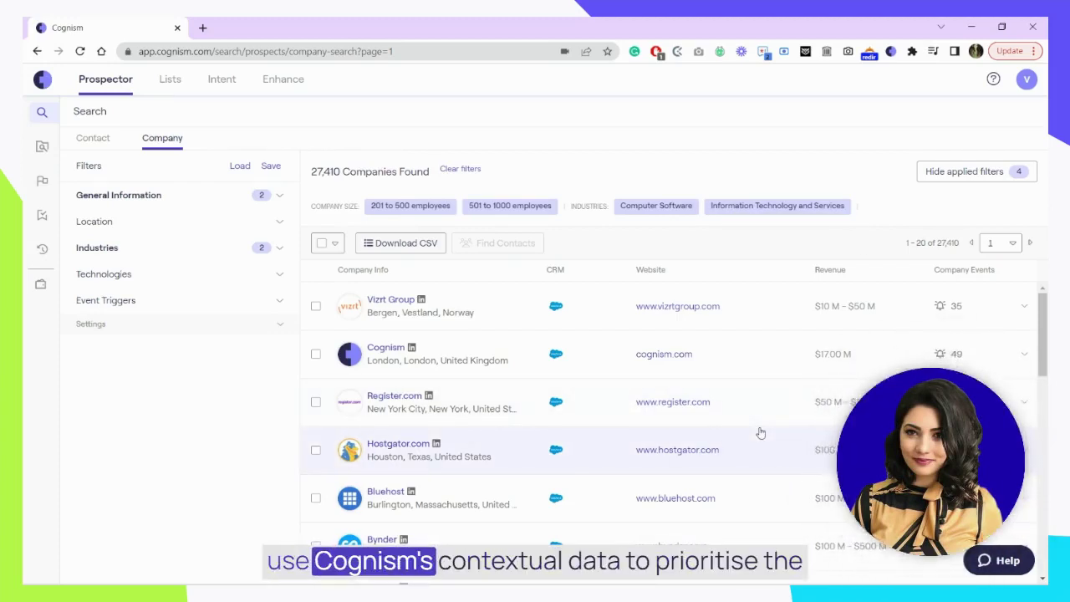
pyautogui.scroll(-10, 760, 432)
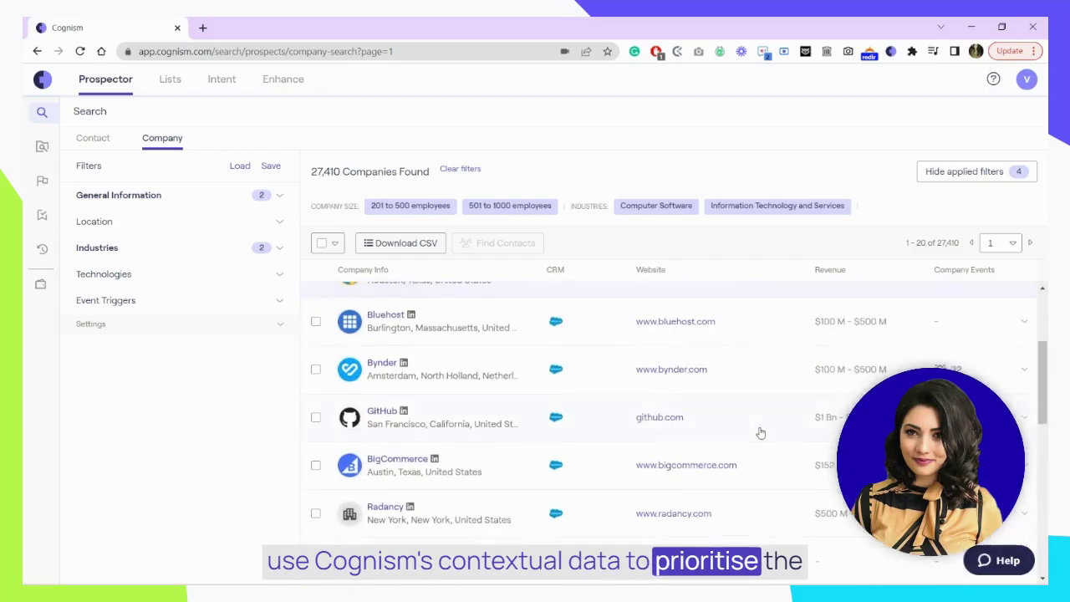
pyautogui.scroll(-2, 760, 432)
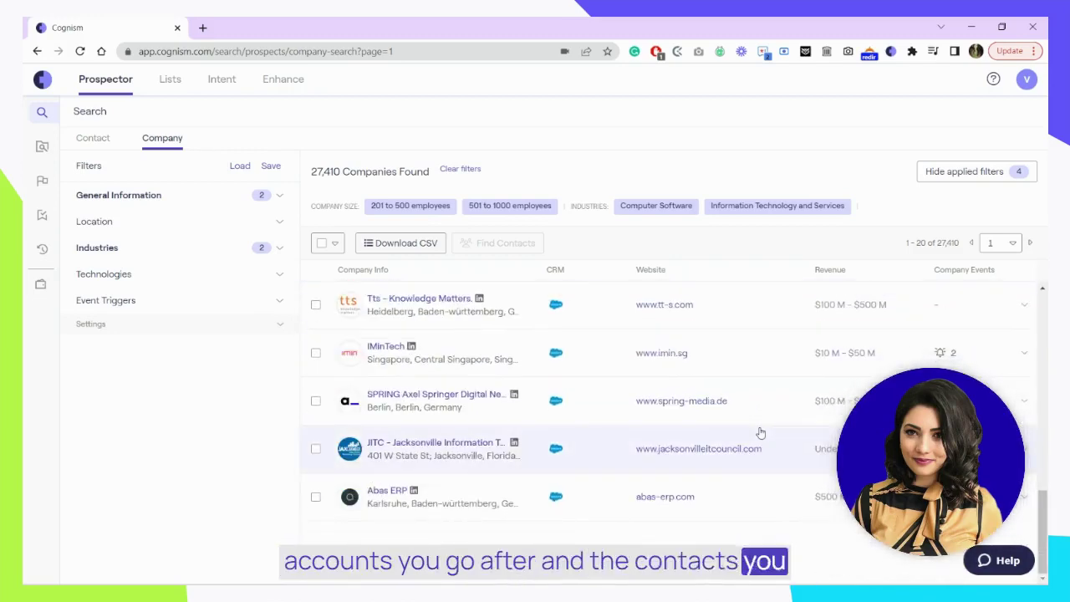
# - Show Bombora intent data for the filtered companies, listing 75 surging at score 60–100
pyautogui.click(222, 83)
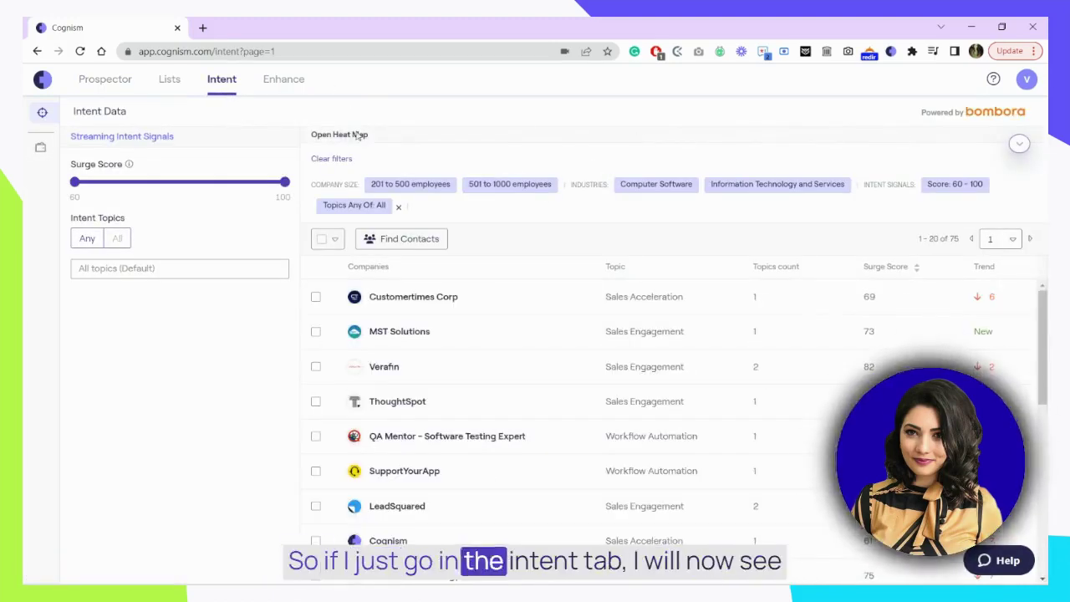
pyautogui.scroll(-2, 660, 387)
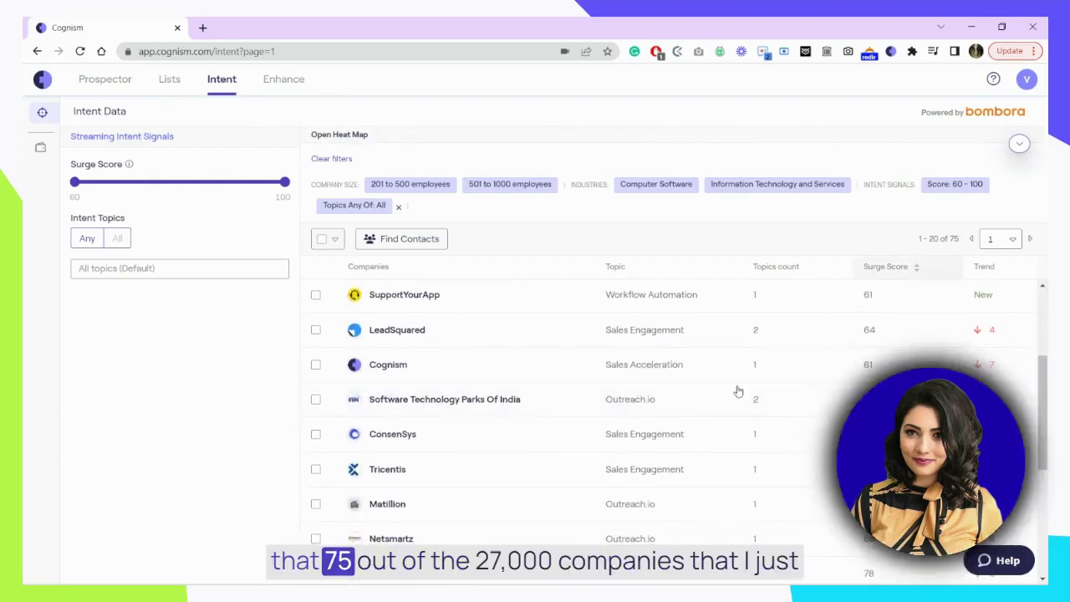
pyautogui.scroll(-3, 581, 479)
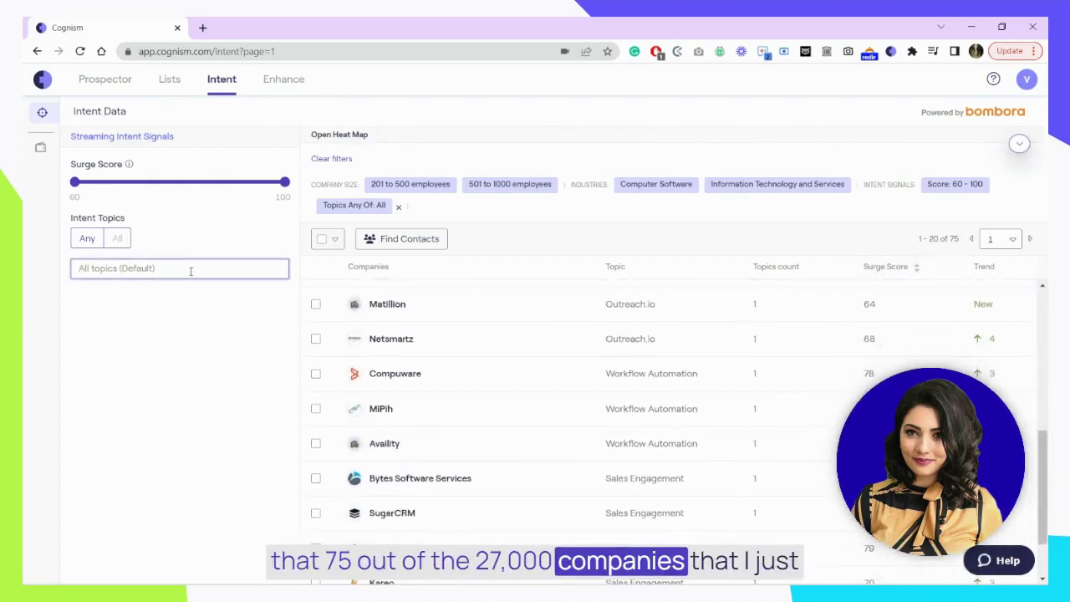
# - Bring up the Intent Topics dropdown, such as Sales Engagement and Workflow Automation
pyautogui.click(191, 271)
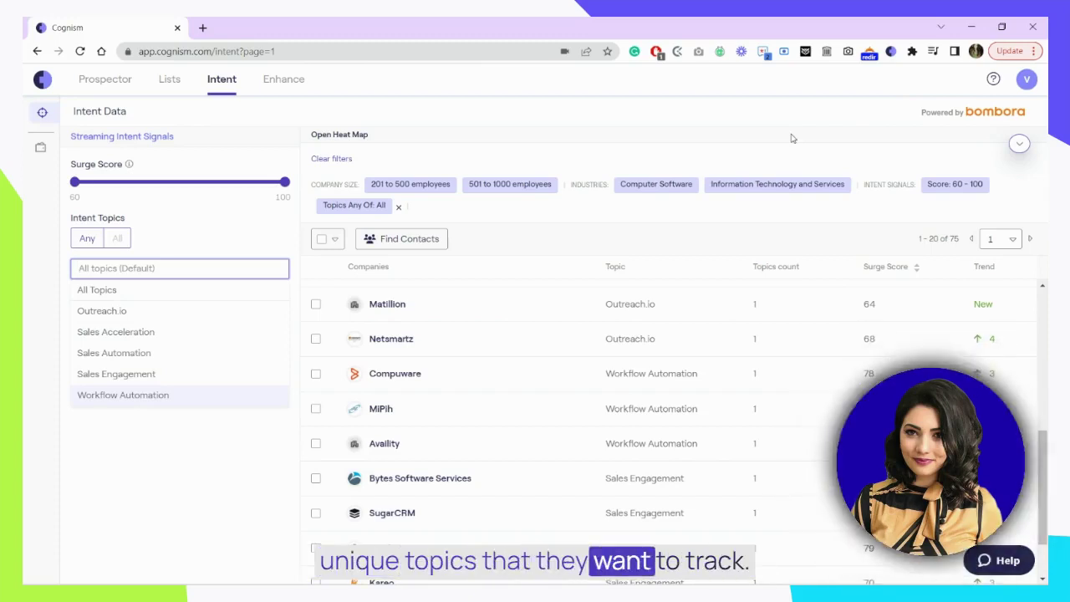
pyautogui.scroll(-1, 700, 476)
pyautogui.scroll(5, 700, 477)
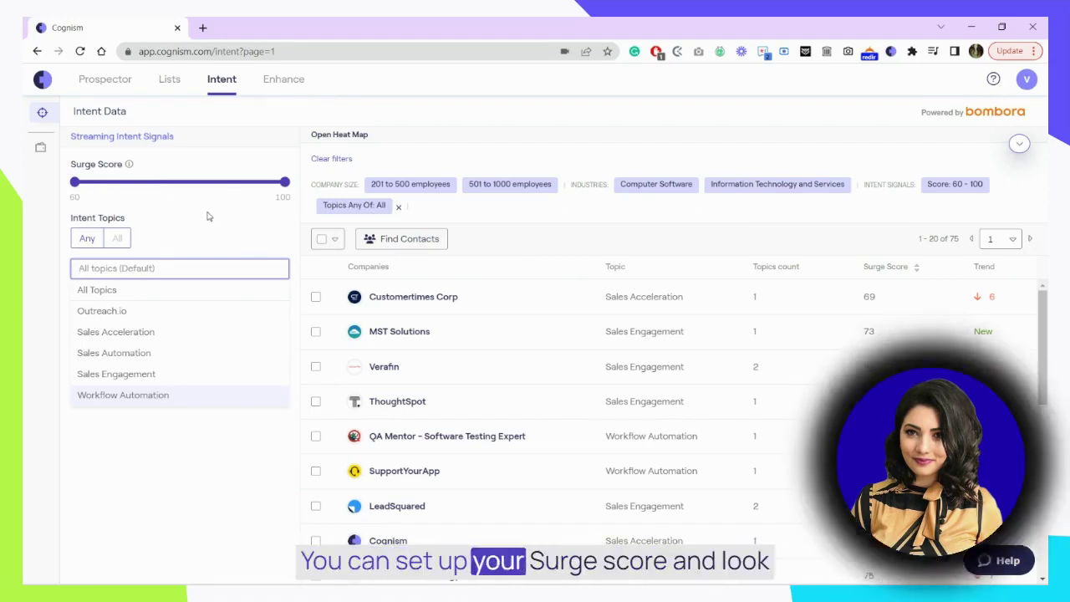
pyautogui.moveTo(75, 182); pyautogui.dragTo(129, 194)
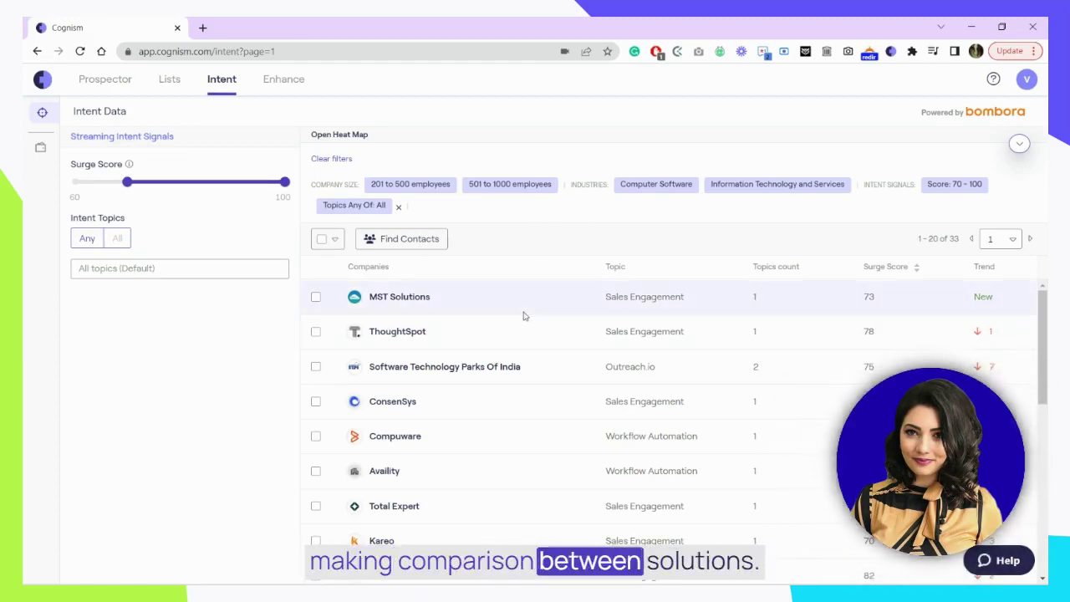
pyautogui.moveTo(127, 182); pyautogui.dragTo(75, 182)
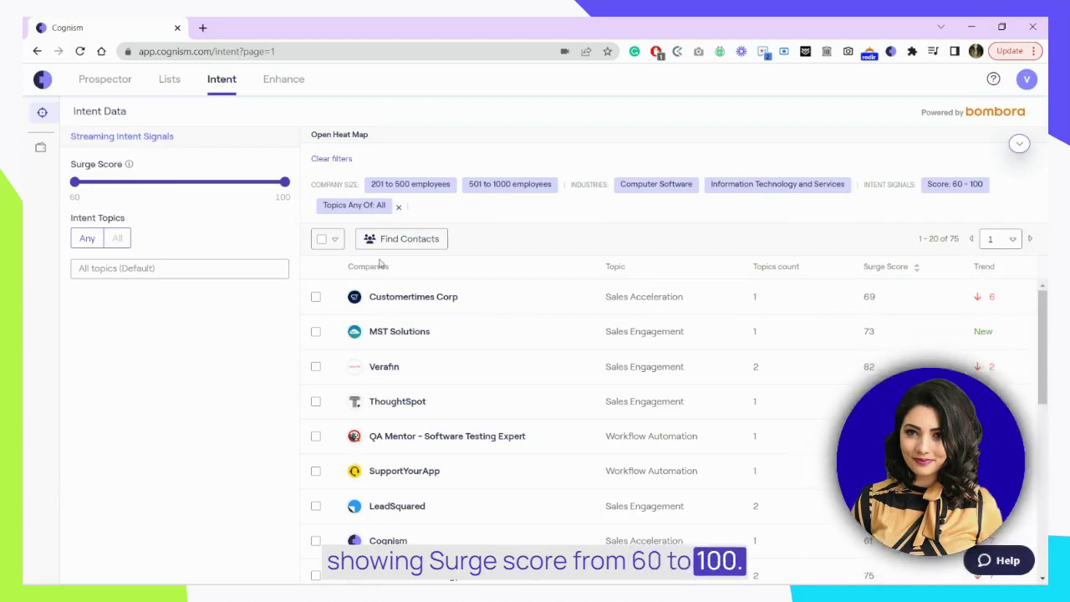
# - Find contacts at all intent companies and reveal the seniority and department filters
pyautogui.click(322, 239)
pyautogui.click(441, 239)
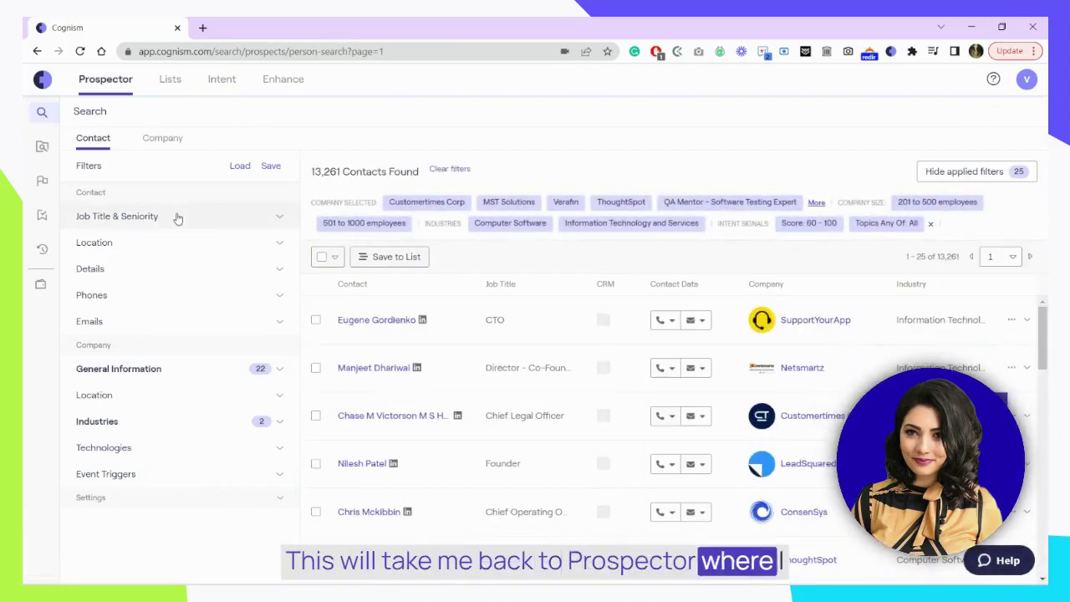
pyautogui.click(177, 219)
pyautogui.scroll(-1, 165, 294)
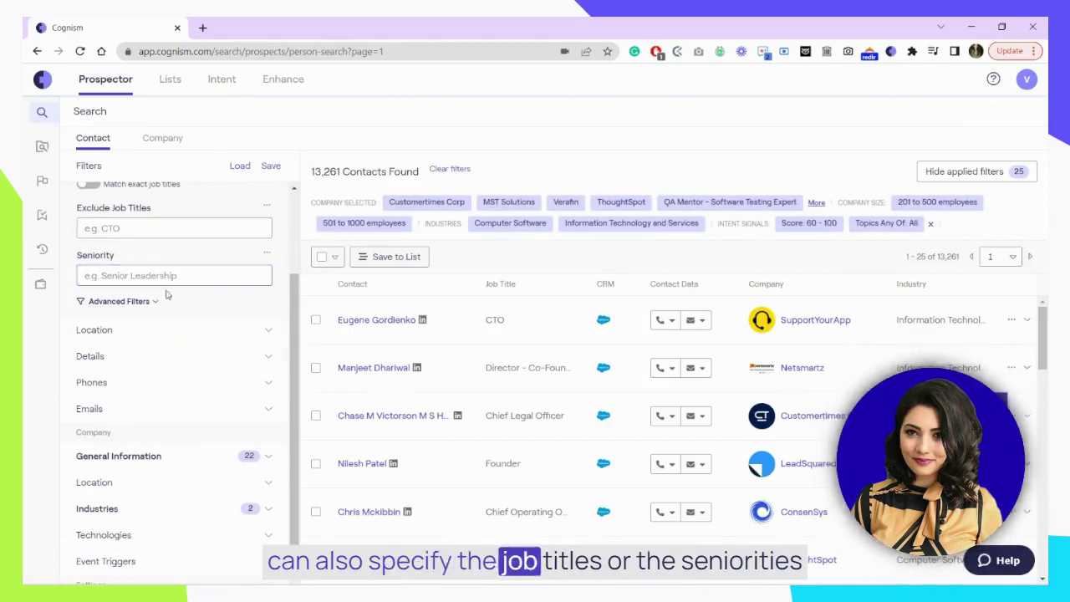
pyautogui.click(152, 301)
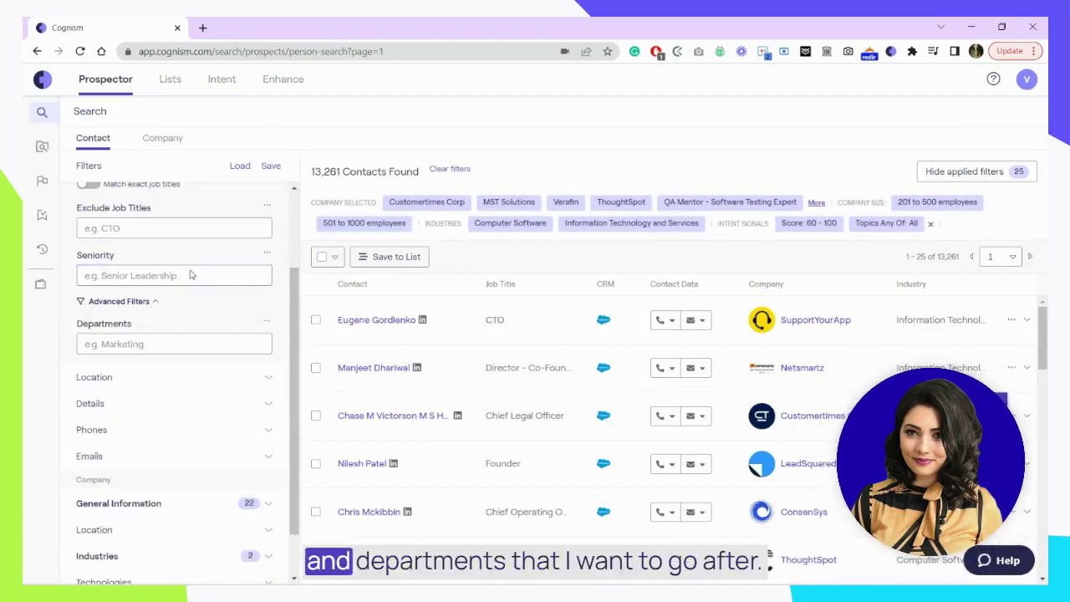
# - Filter seniority to Senior Leadership and Middle Management and department to Marketing, giving 98 contacts
pyautogui.click(183, 280)
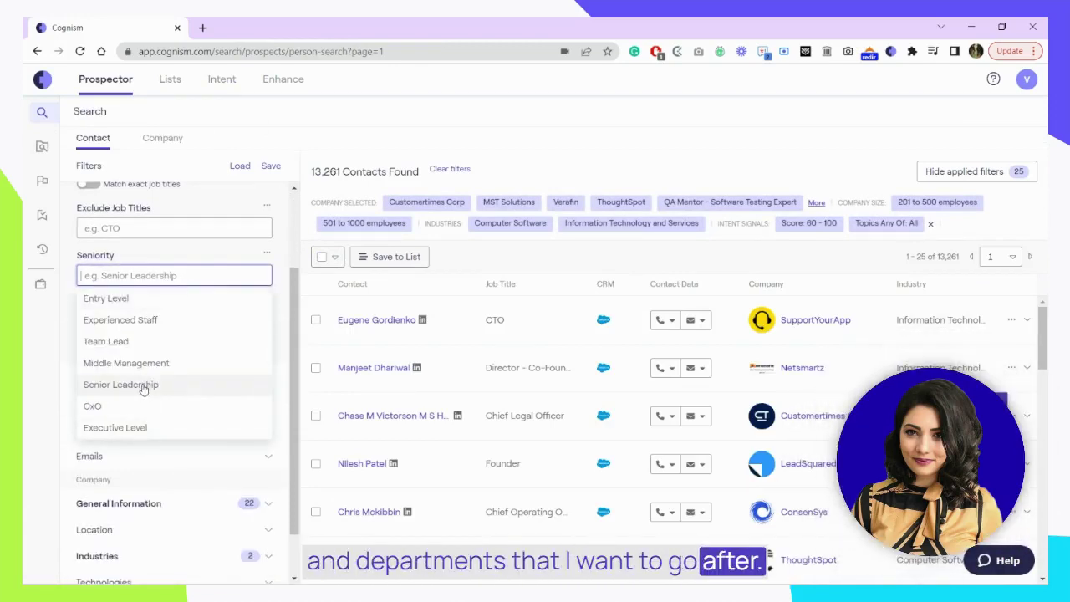
pyautogui.click(143, 386)
pyautogui.click(162, 377)
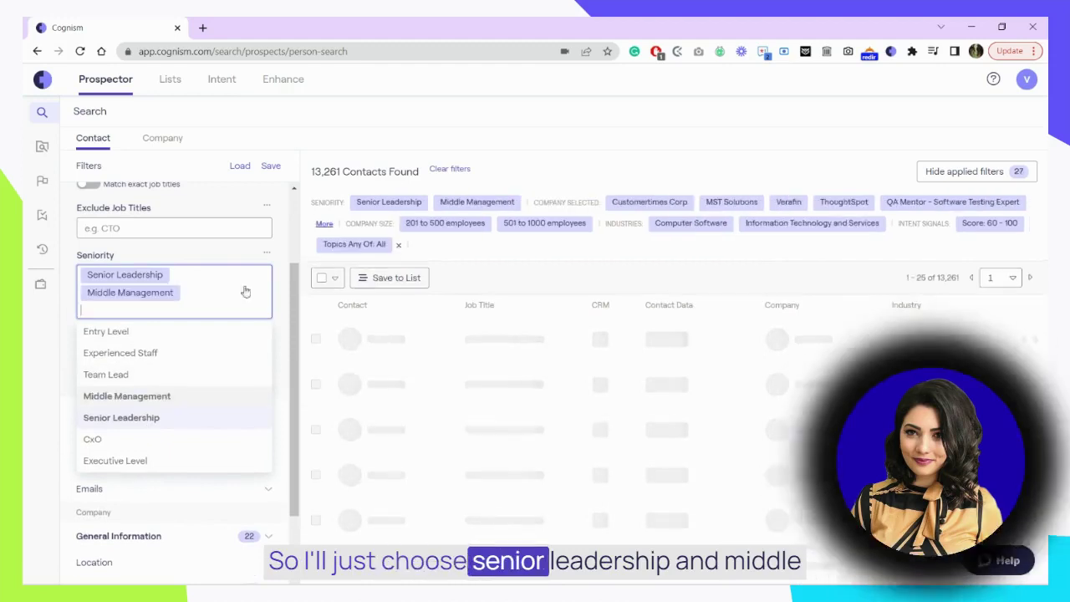
pyautogui.click(189, 253)
pyautogui.click(151, 377)
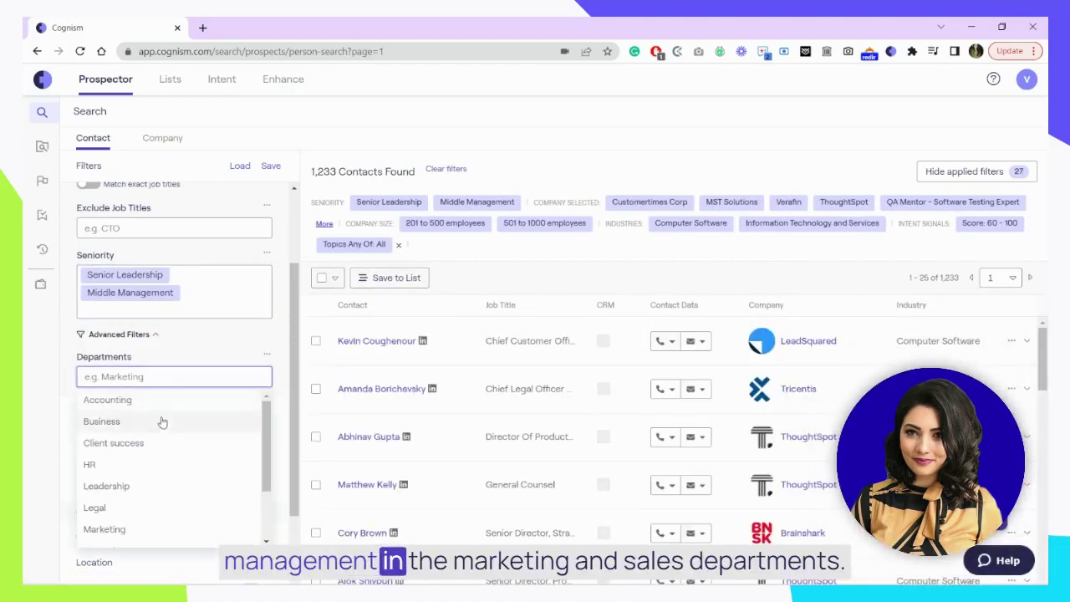
pyautogui.scroll(-2, 154, 507)
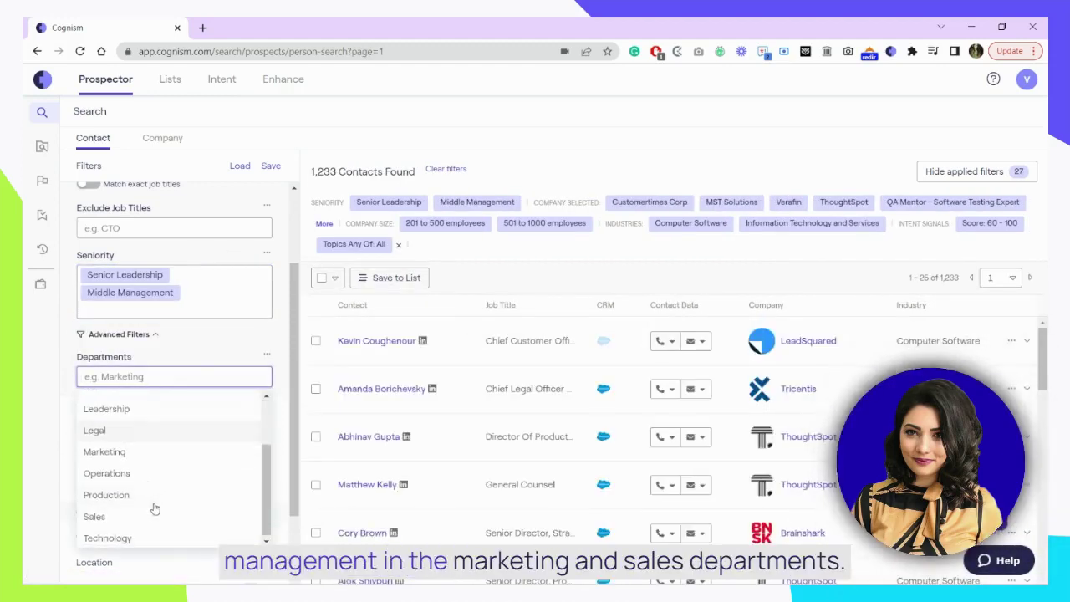
pyautogui.click(142, 461)
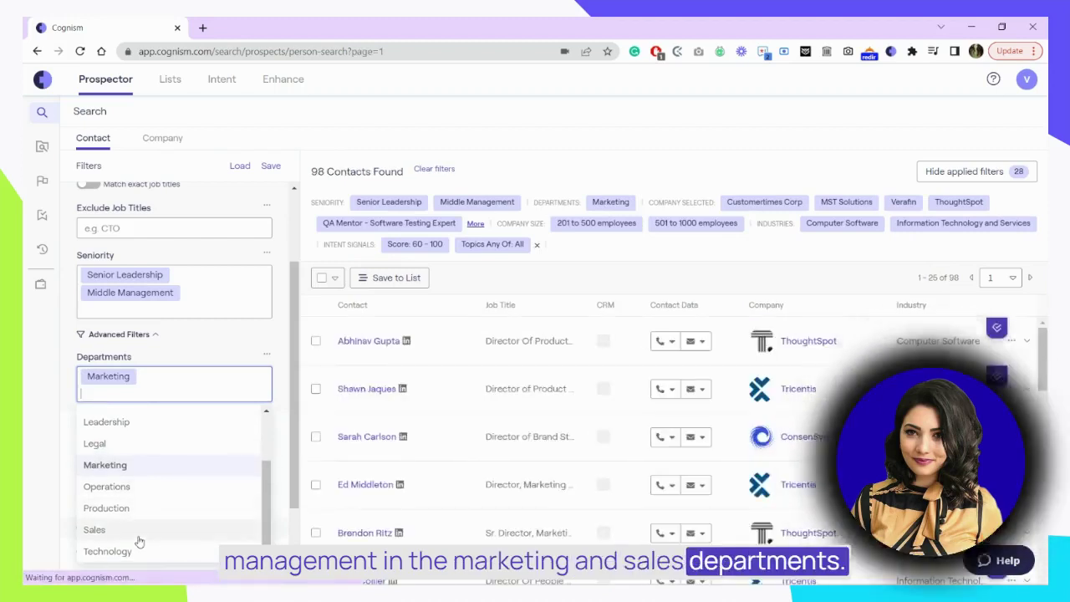
# - Add Sales alongside Marketing in the department filter, widening results to 286 contacts
pyautogui.click(137, 533)
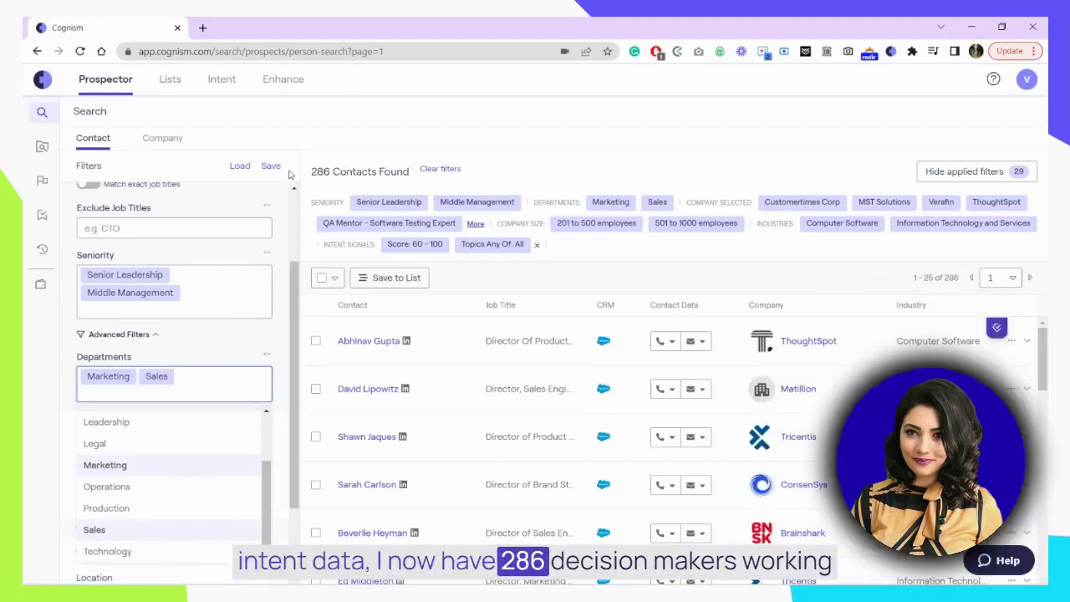
pyautogui.scroll(-3, 498, 453)
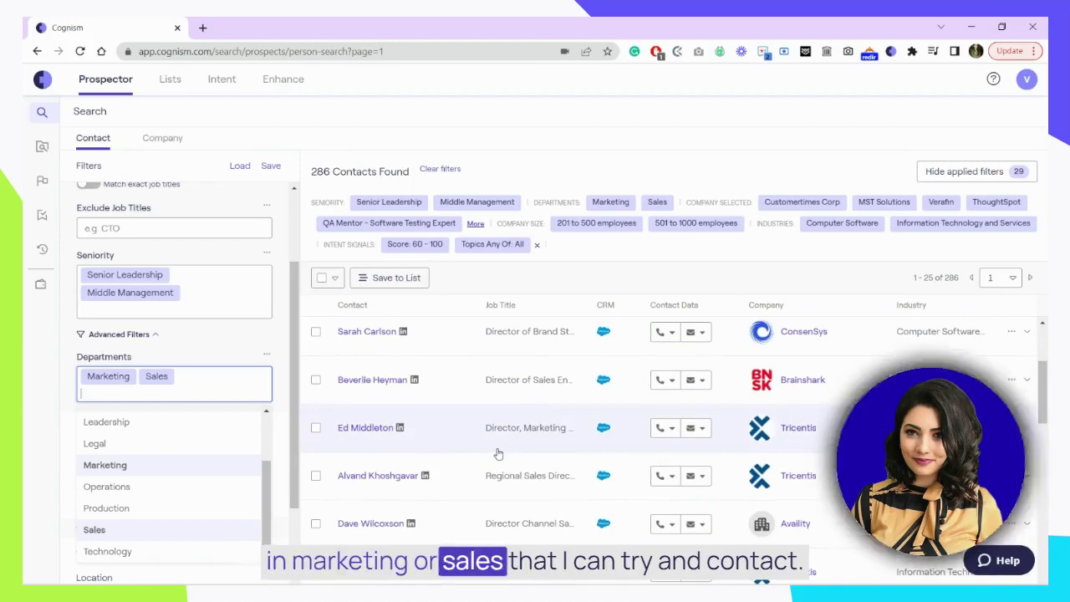
pyautogui.scroll(-10, 497, 453)
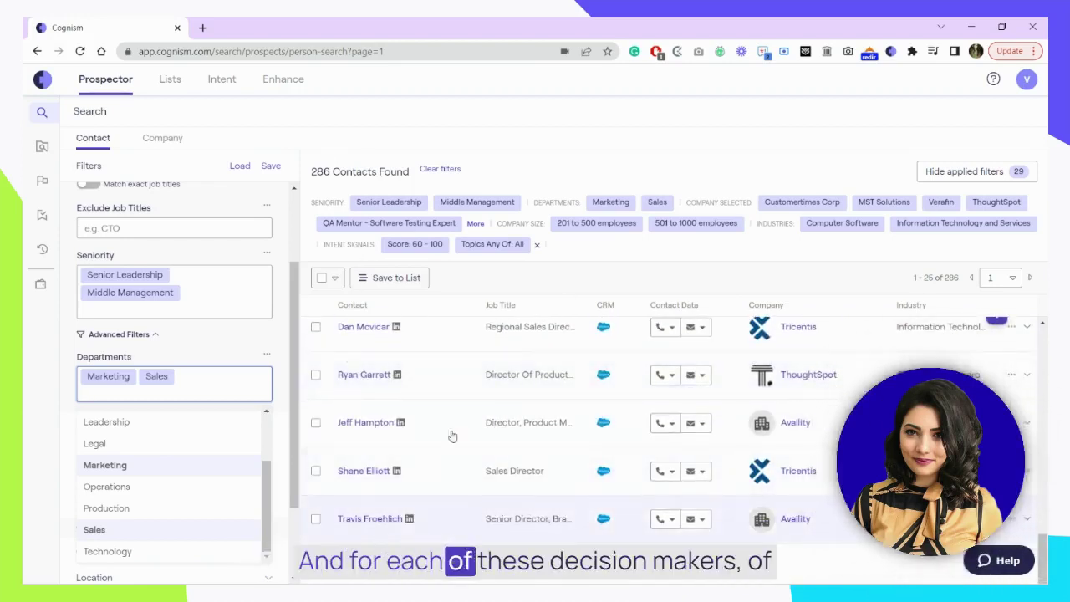
pyautogui.click(464, 425)
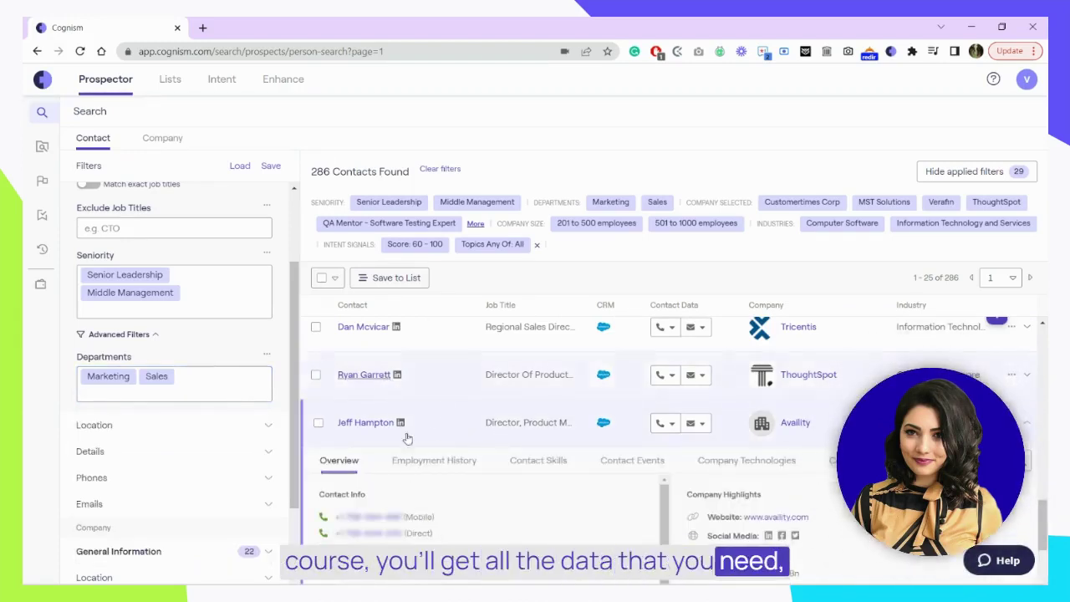
pyautogui.click(443, 422)
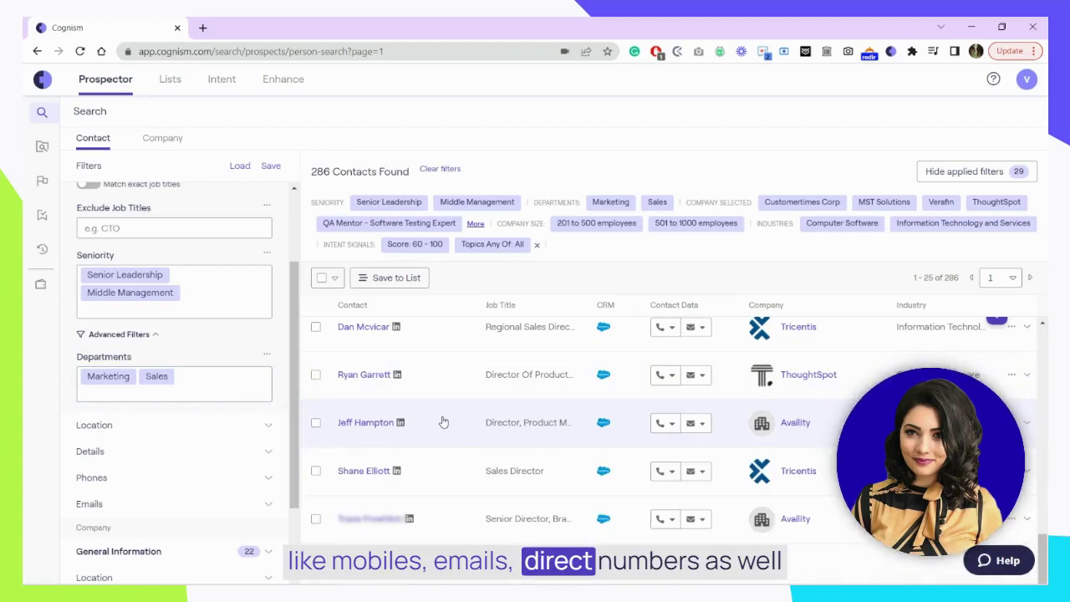
pyautogui.click(442, 421)
pyautogui.scroll(-2, 777, 372)
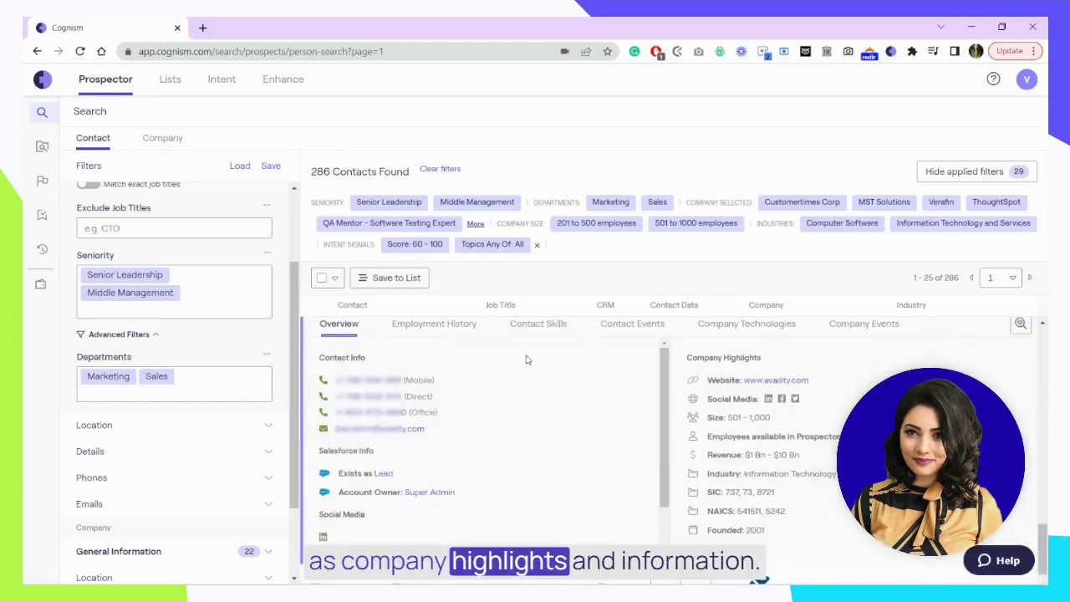
pyautogui.scroll(3, 510, 346)
pyautogui.click(464, 432)
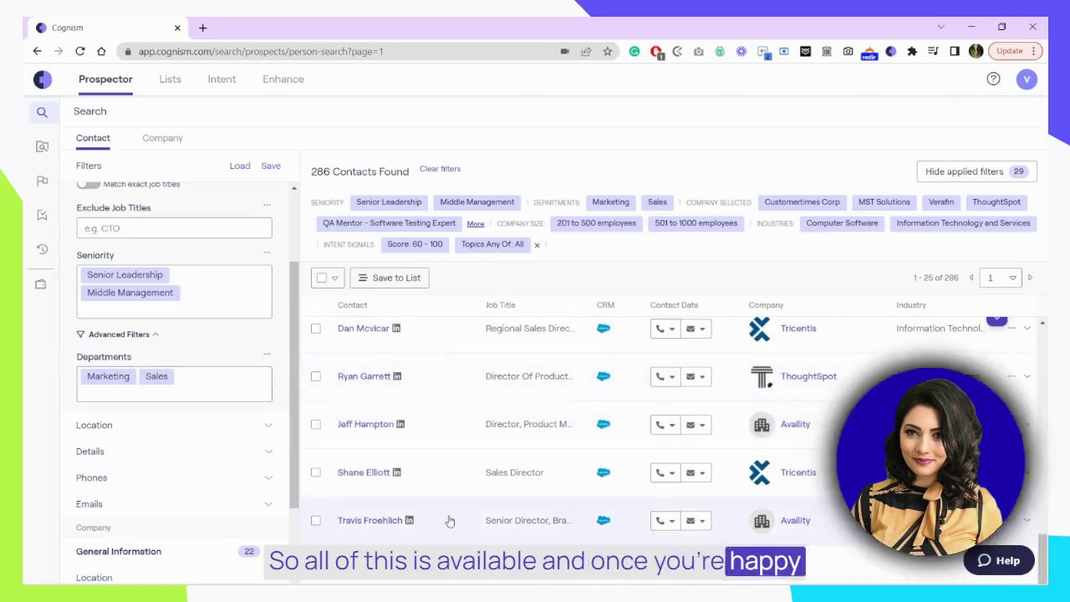
pyautogui.scroll(10, 449, 520)
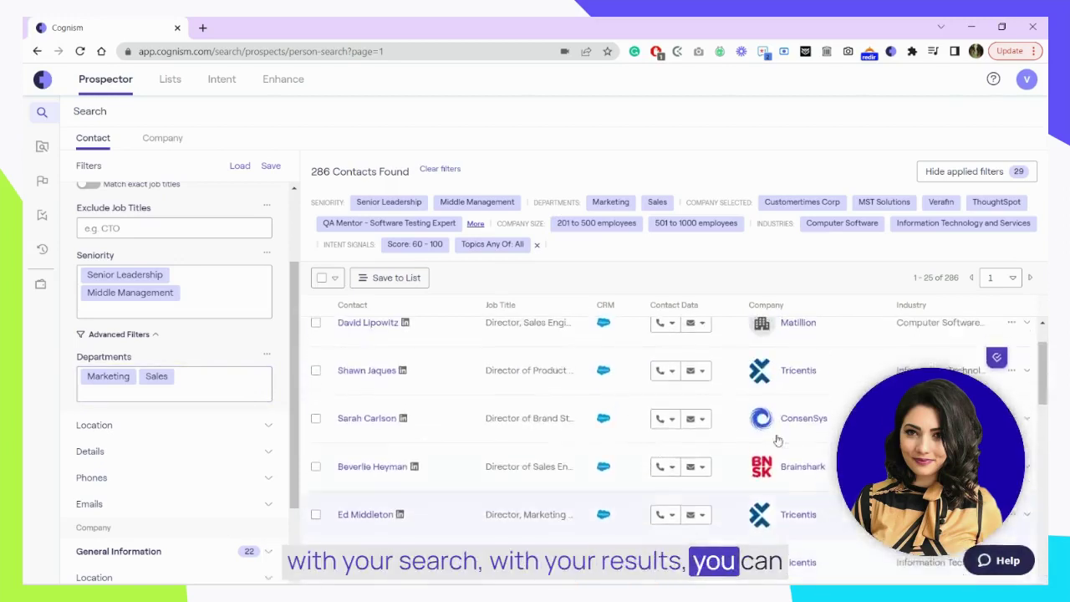